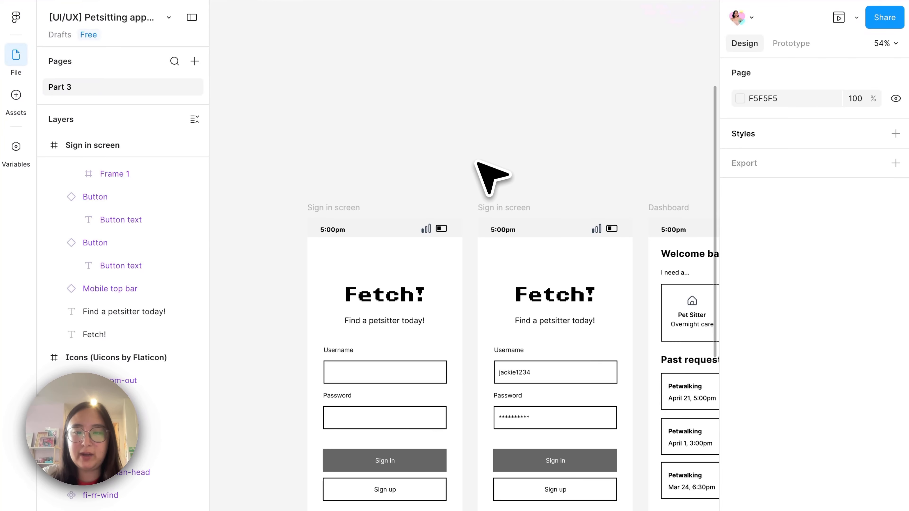
Step: Look over the two sign-in screens, the dashboard and the walker request wireframes
scroll(487, 173, "down", 3)
scroll(486, 173, "left", 1)
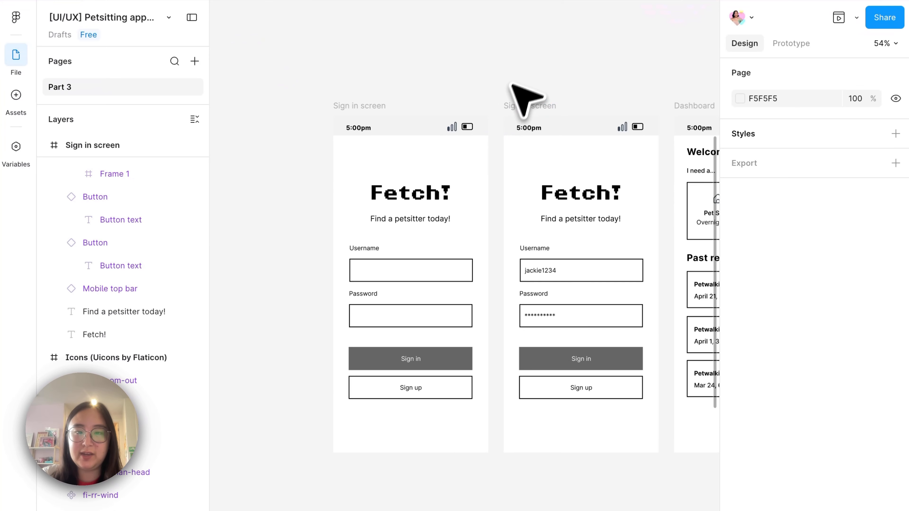
scroll(520, 69, "right", 2)
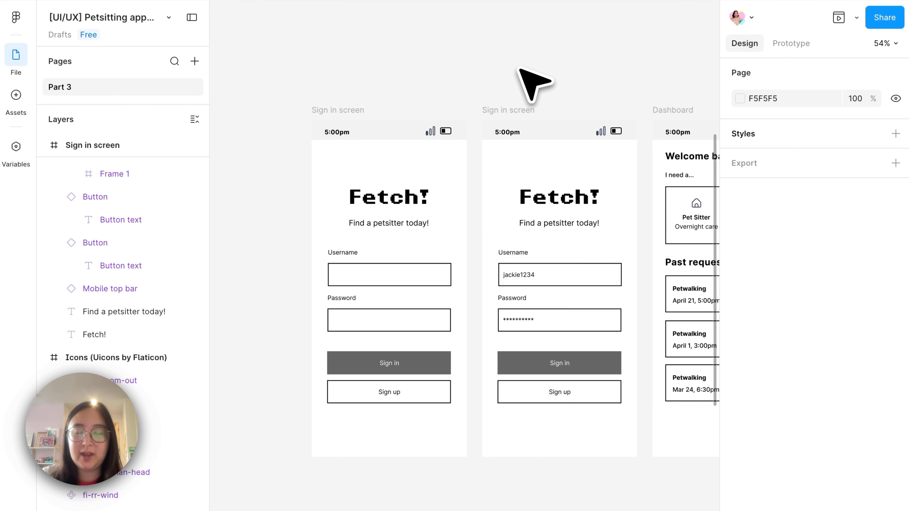
scroll(519, 69, "right", 3)
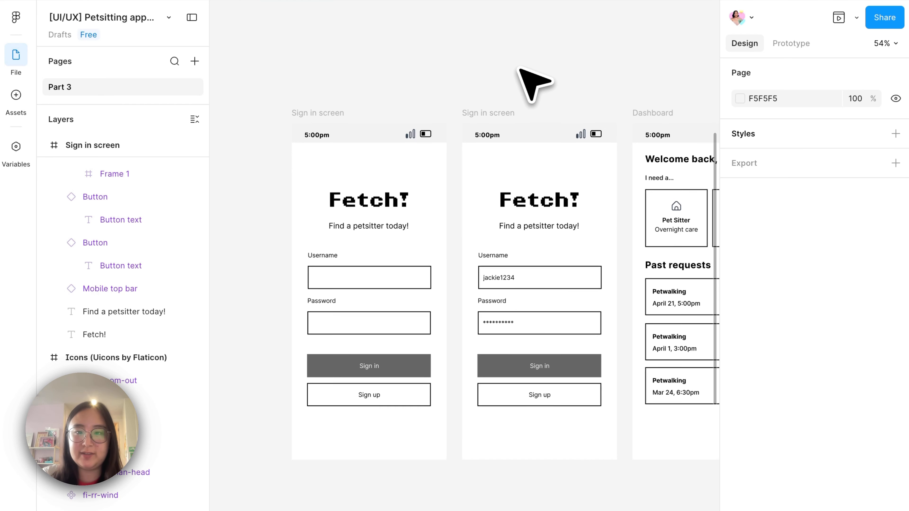
scroll(520, 69, "down", 1)
scroll(520, 69, "right", 3)
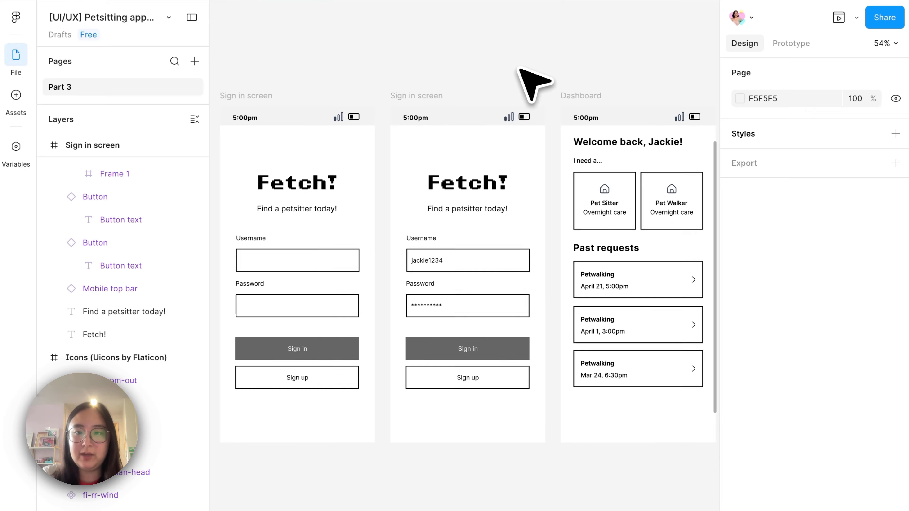
scroll(520, 68, "right", 8)
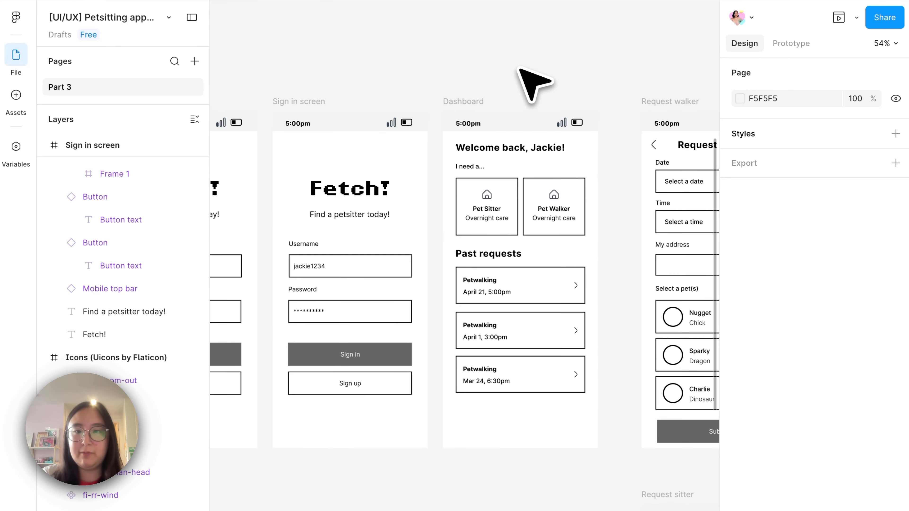
scroll(520, 69, "right", 9)
scroll(519, 68, "up", 1)
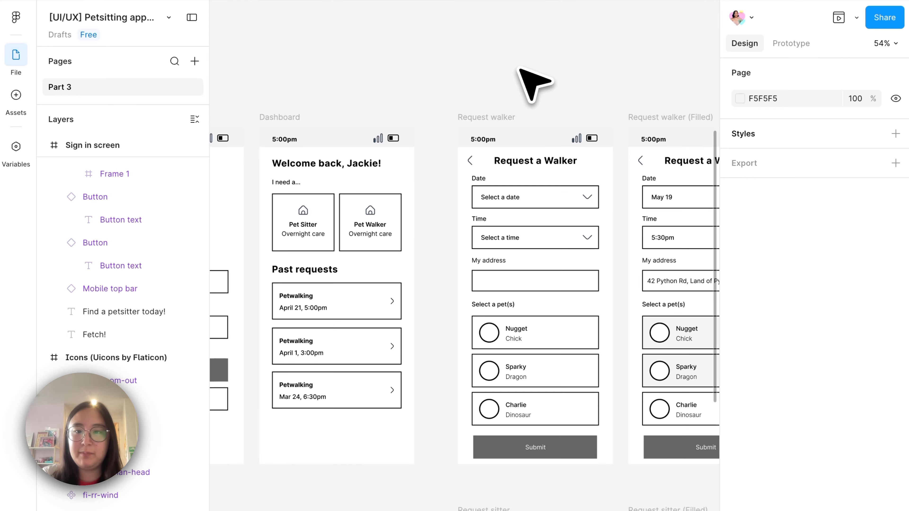
scroll(520, 69, "right", 16)
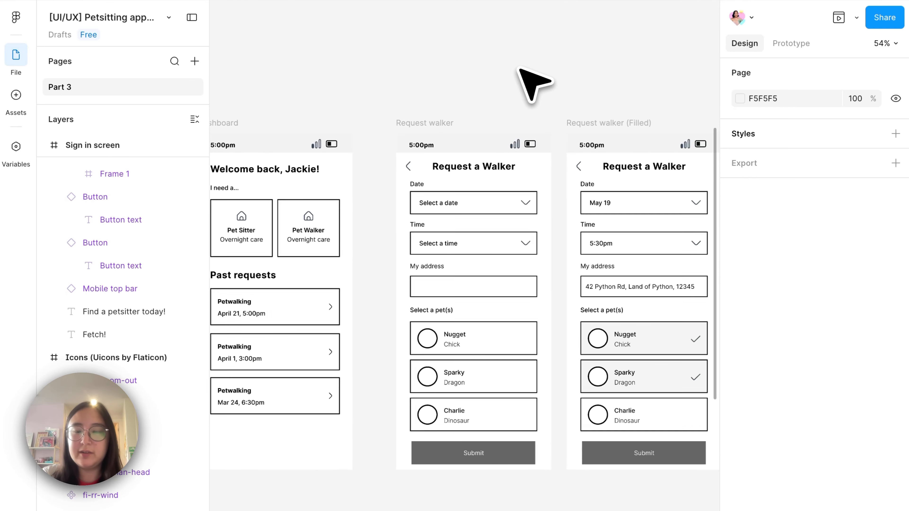
scroll(520, 69, "left", 20)
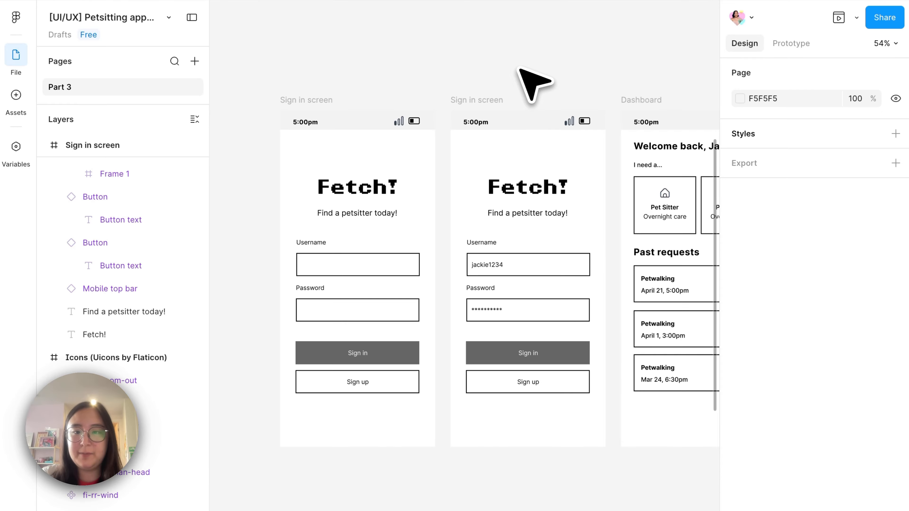
scroll(399, 193, "up", 3)
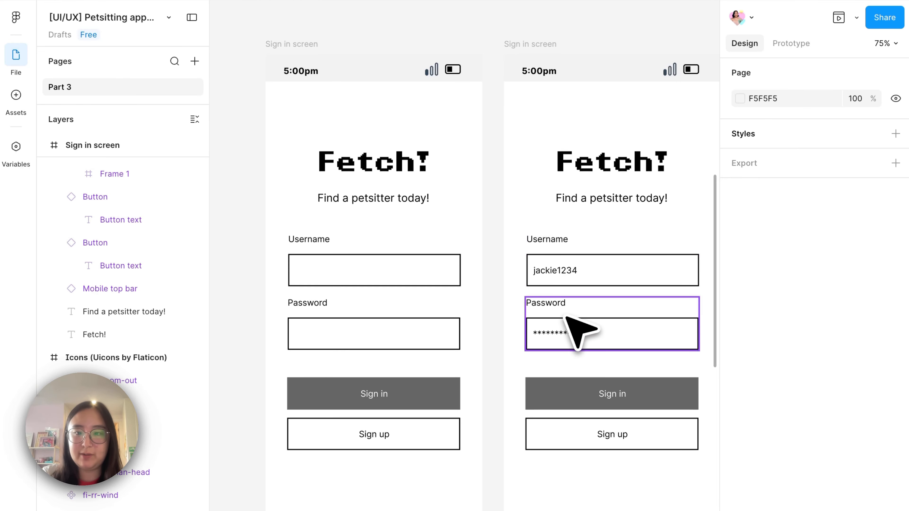
Step: Examine the dashboard and compare the walker request form with the sitter request form beneath it
scroll(578, 333, "right", 10)
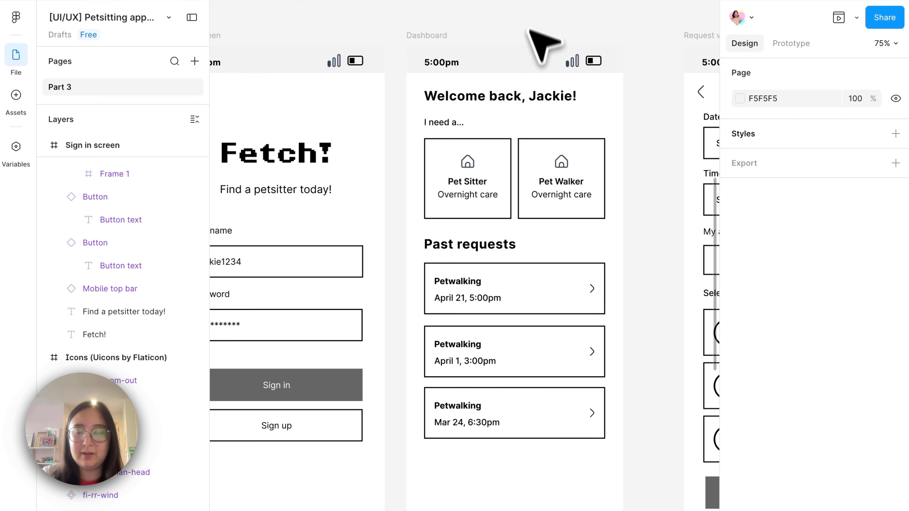
scroll(544, 33, "right", 10)
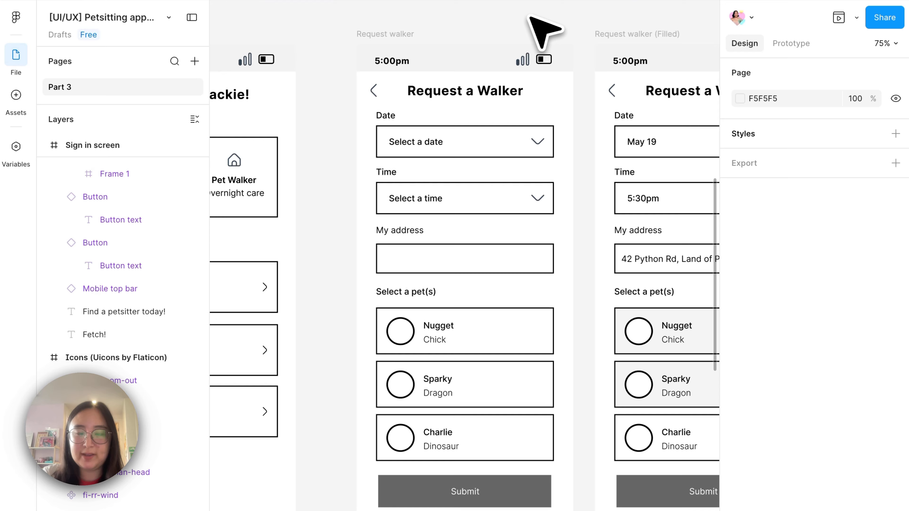
scroll(544, 30, "down", 15)
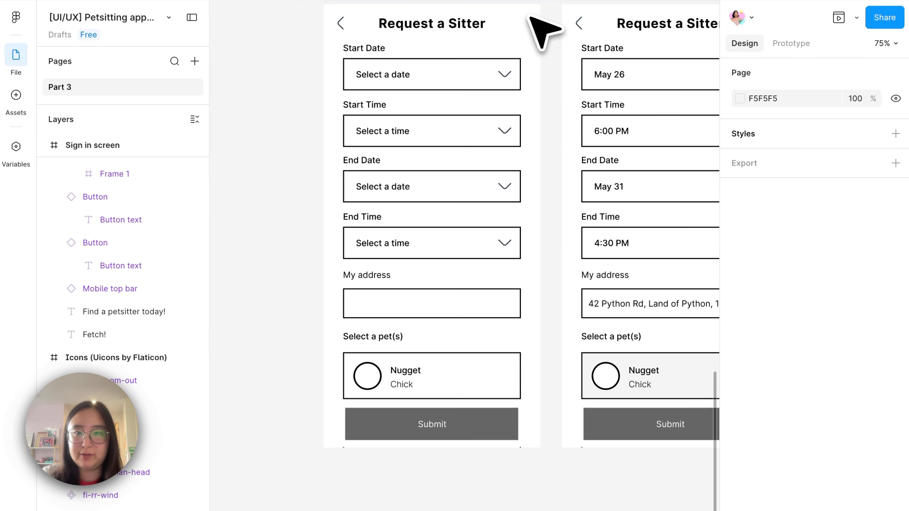
scroll(544, 31, "up", 16)
scroll(544, 31, "down", 10)
scroll(544, 31, "down", 4)
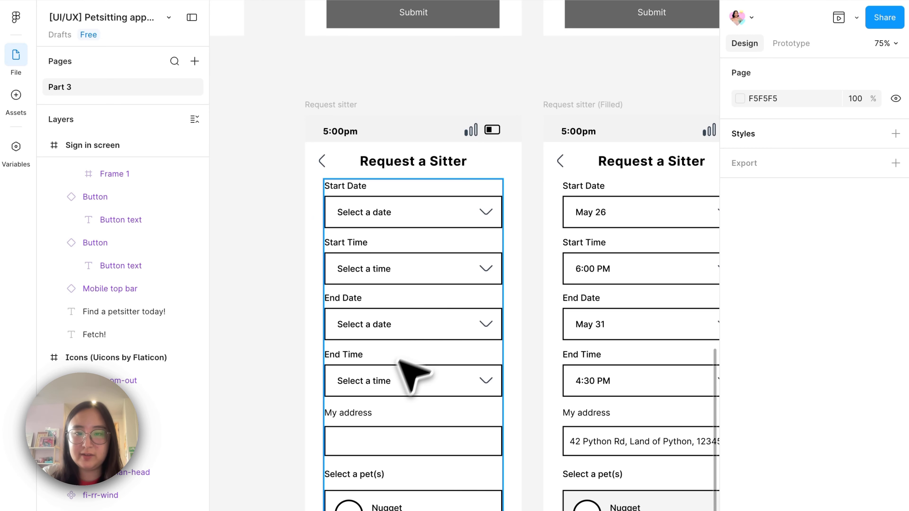
scroll(401, 287, "up", 16)
scroll(404, 277, "down", 3)
scroll(397, 275, "down", 16)
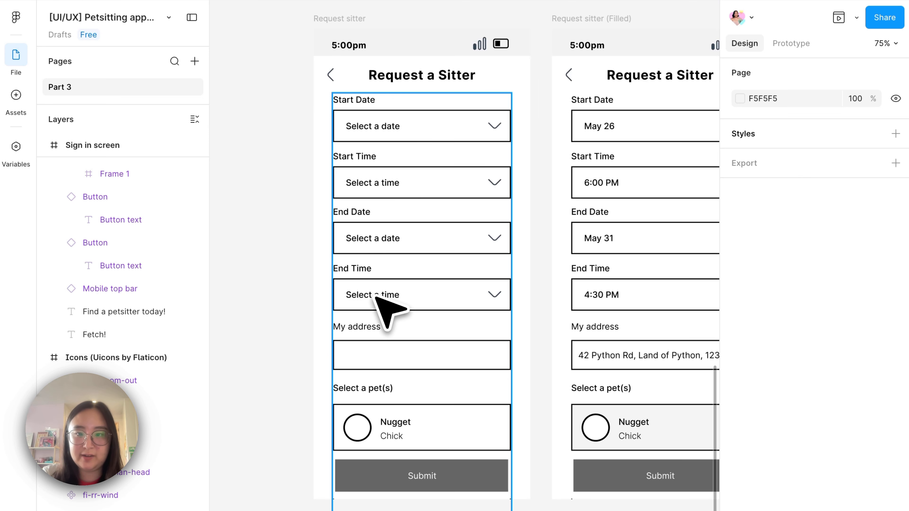
scroll(394, 287, "up", 15)
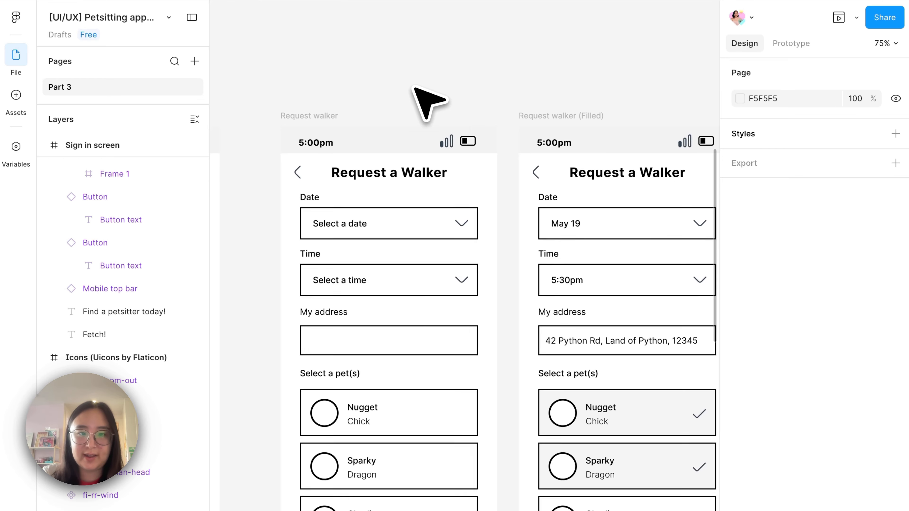
Step: Review the filled walker request, the confirmation screen and the dashboard that follows it with the upcoming request
scroll(427, 102, "down", 4)
scroll(428, 102, "right", 8)
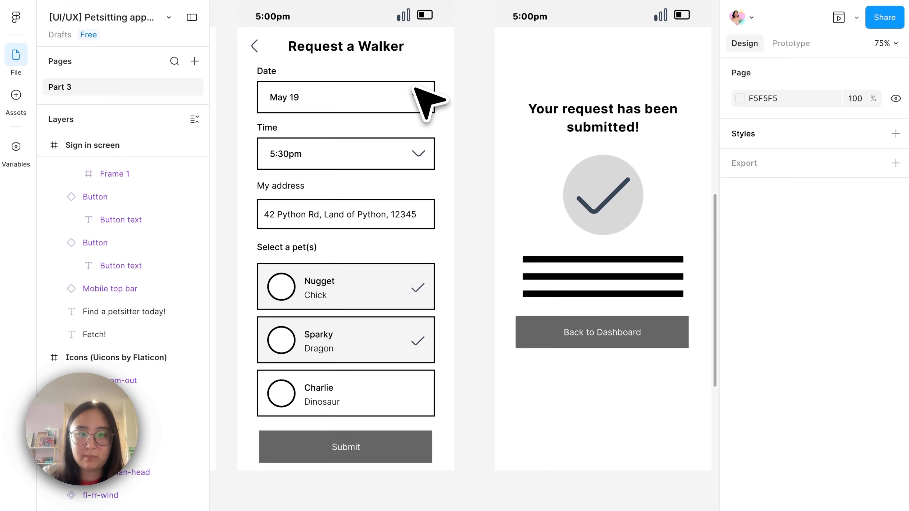
scroll(415, 88, "left", 2)
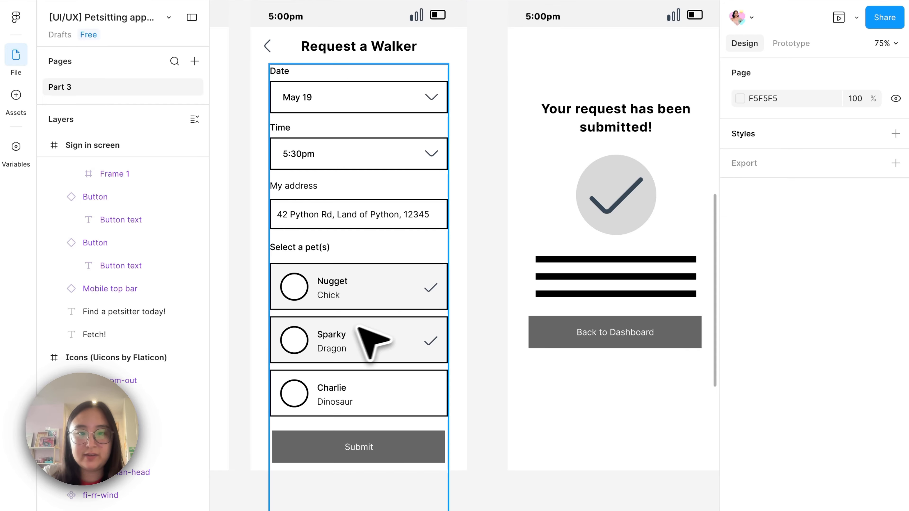
scroll(331, 312, "left", 3)
scroll(331, 312, "up", 1)
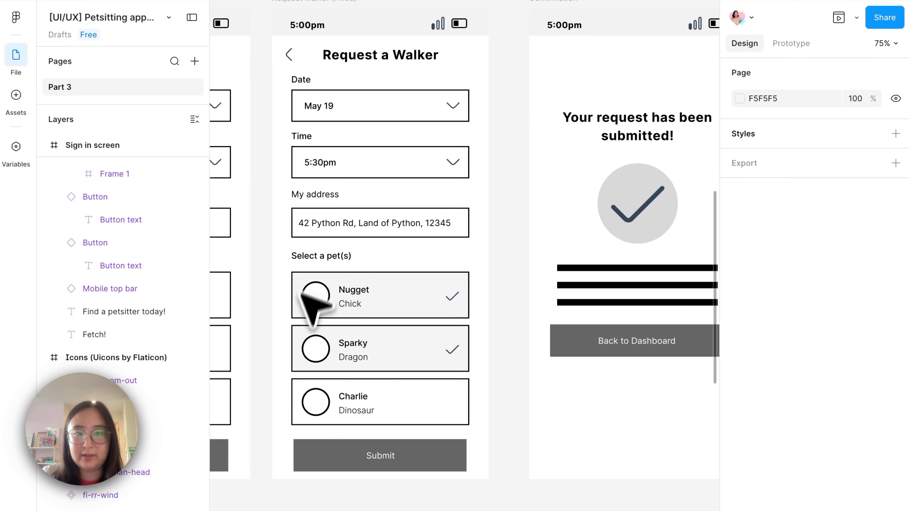
scroll(322, 314, "right", 7)
scroll(322, 314, "up", 2)
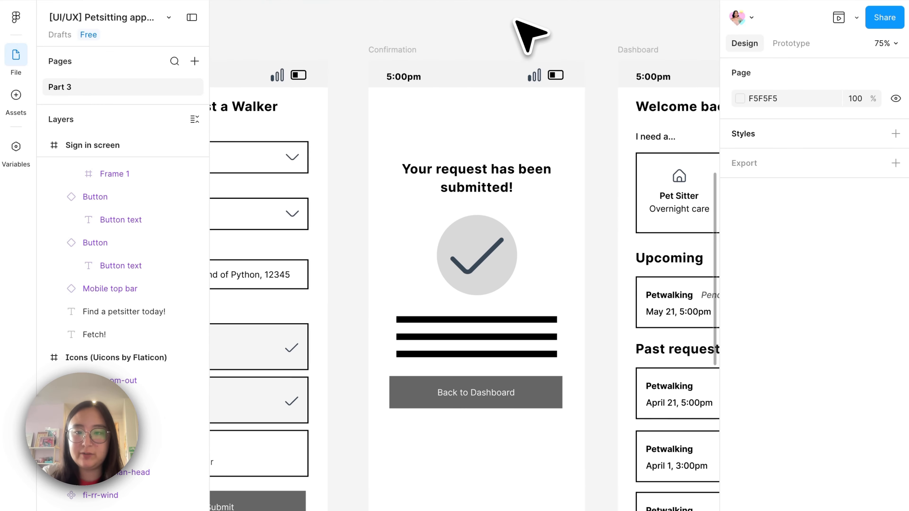
scroll(523, 129, "right", 12)
scroll(523, 129, "down", 1)
scroll(328, 387, "left", 5)
scroll(327, 387, "down", 1)
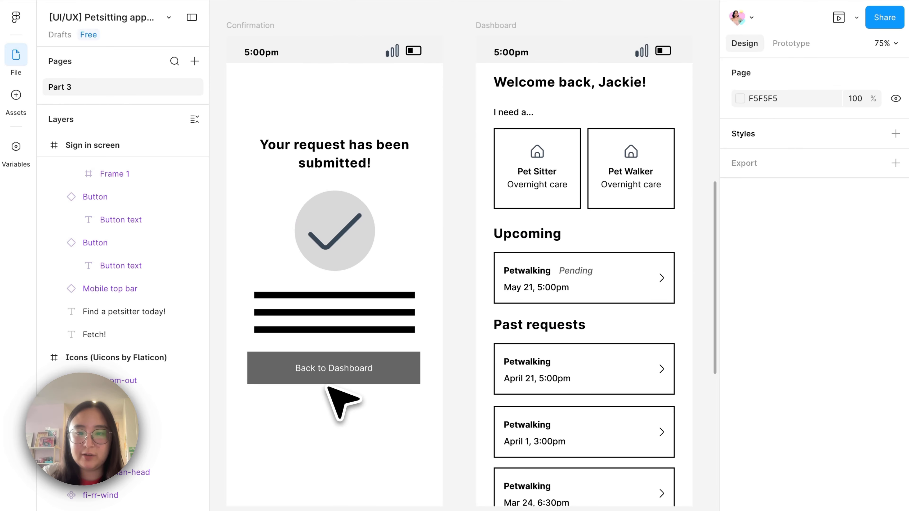
scroll(327, 387, "right", 8)
scroll(327, 387, "down", 1)
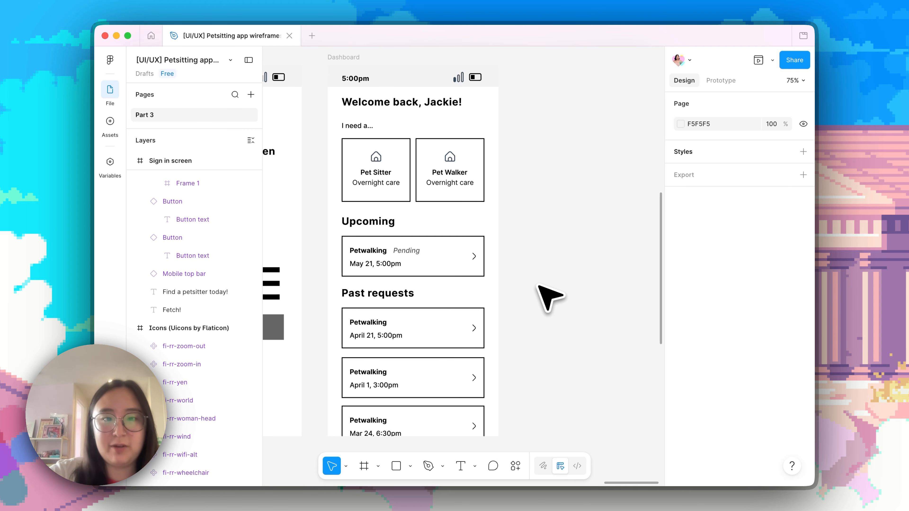
Step: Examine the reusable components and their variants, including buttons, text inputs, dropdown, request cards, pet options and top bar
scroll(549, 297, "down", 5)
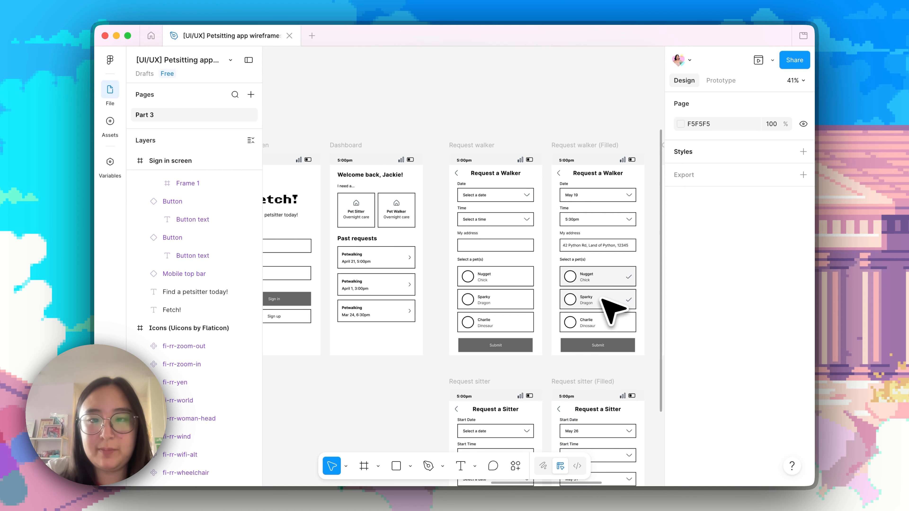
scroll(588, 304, "left", 5)
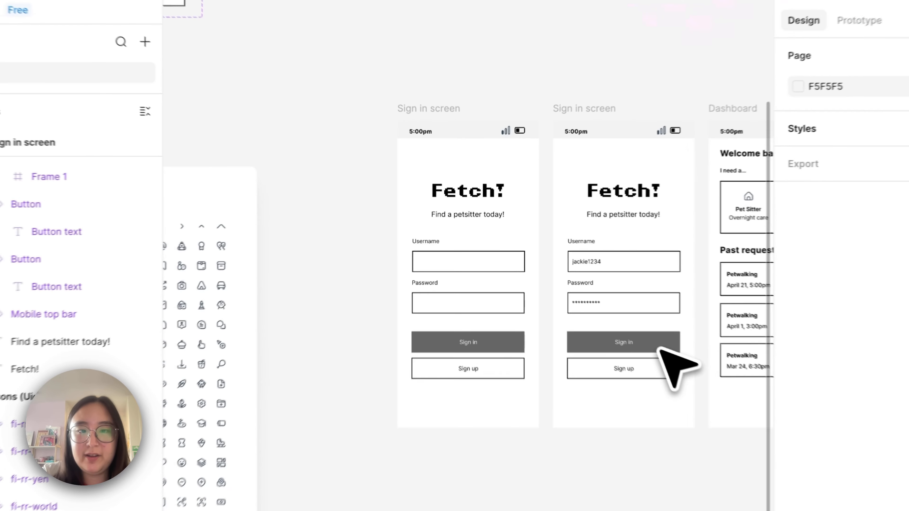
scroll(587, 297, "up", 10)
scroll(608, 304, "left", 5)
scroll(608, 305, "up", 3)
scroll(536, 229, "up", 5)
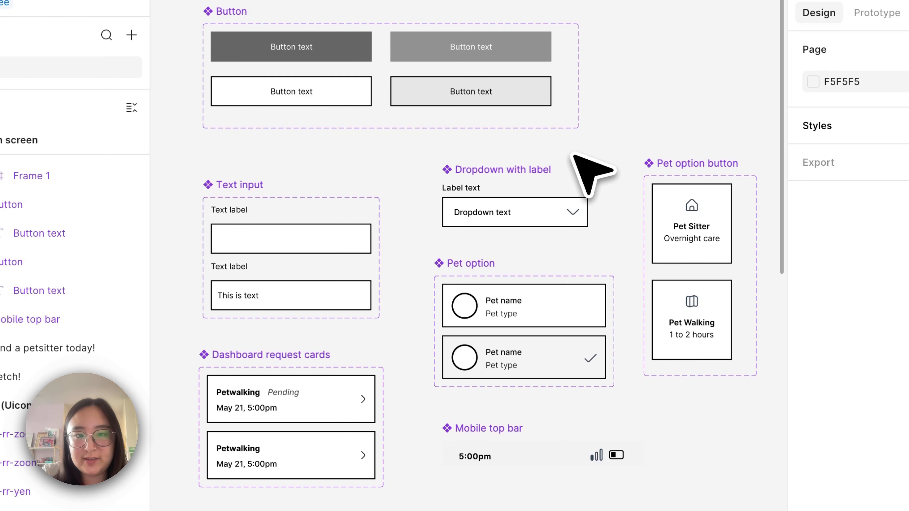
scroll(359, 173, "up", 3)
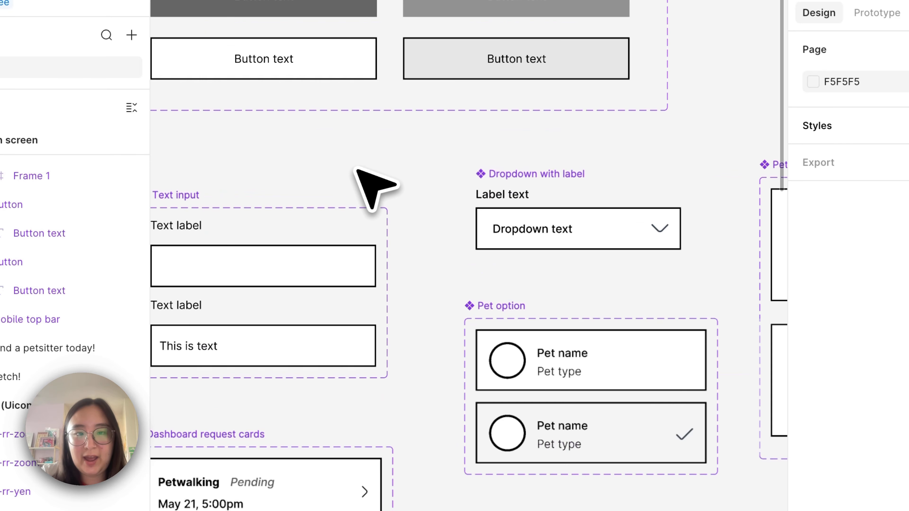
scroll(359, 172, "up", 3)
scroll(359, 173, "left", 2)
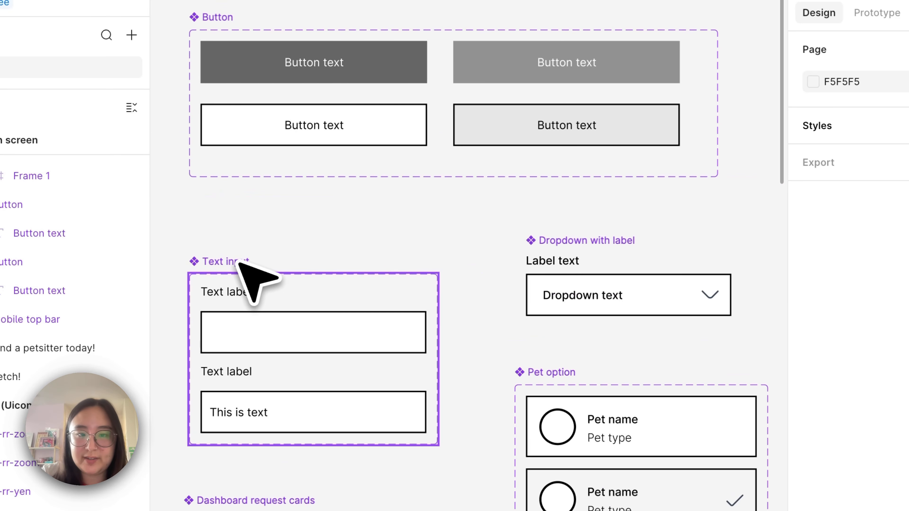
scroll(440, 213, "down", 6)
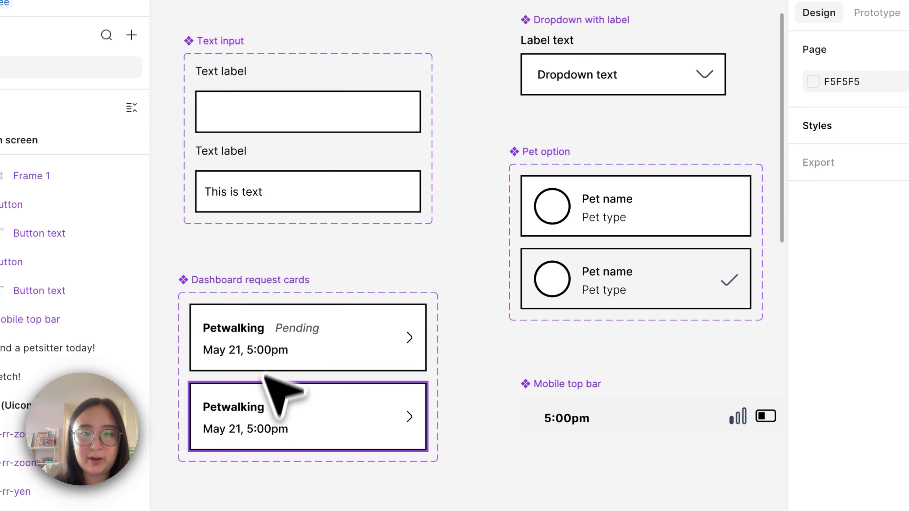
scroll(263, 416, "right", 10)
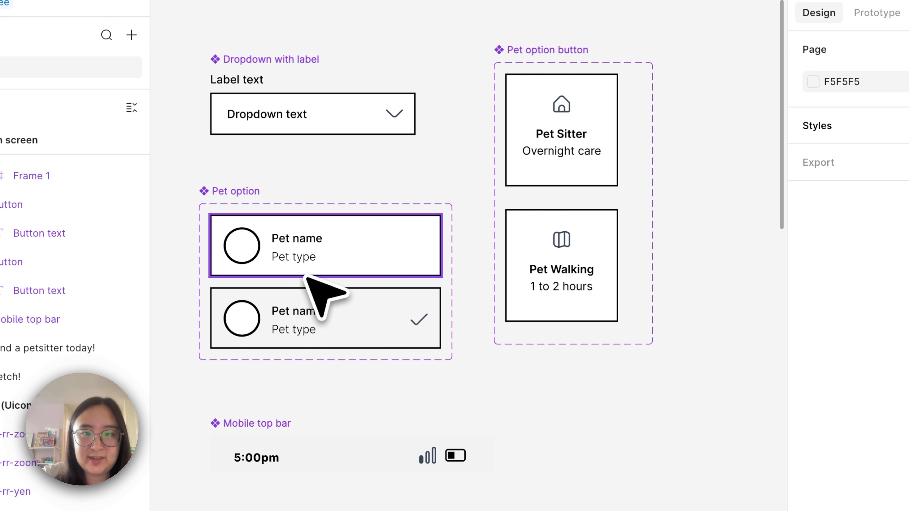
scroll(308, 278, "up", 3)
scroll(308, 279, "right", 3)
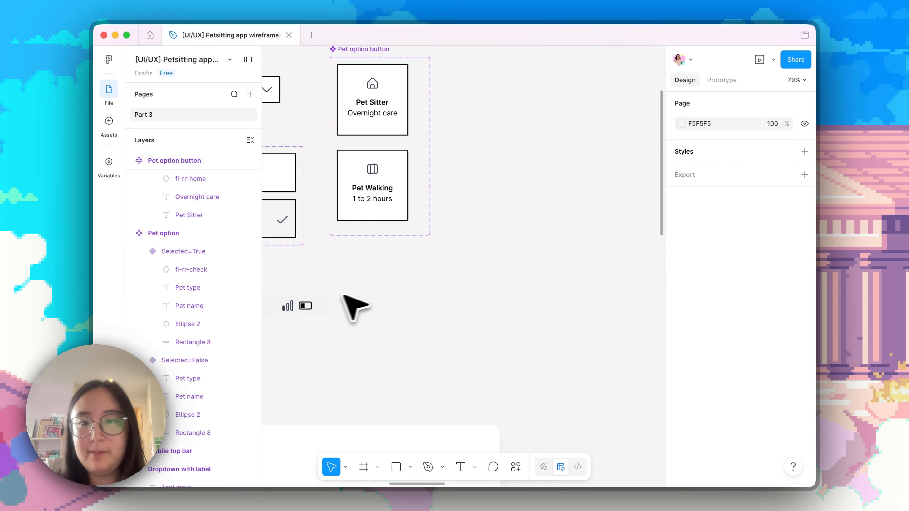
Step: Inspect the Sparky and Nugget pet options and the My address text input on the filled walker request screen
scroll(334, 300, "down", 5)
scroll(332, 297, "down", 1)
scroll(333, 297, "right", 1)
scroll(343, 308, "down", 4)
scroll(343, 308, "right", 6)
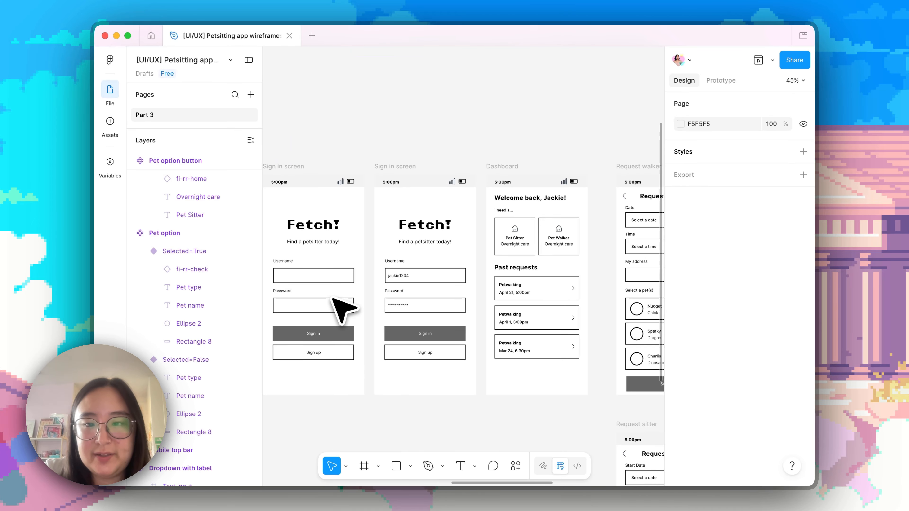
scroll(334, 299, "right", 8)
scroll(426, 299, "down", 1)
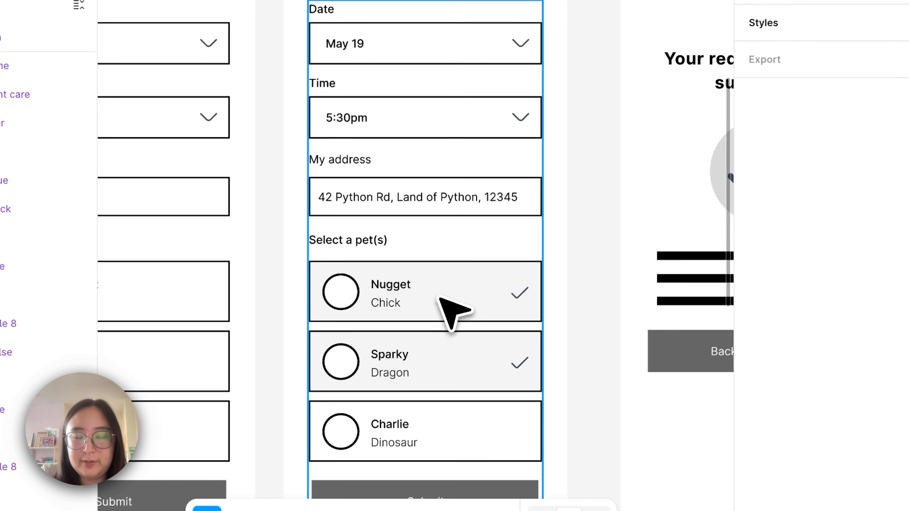
left_click(457, 320)
left_click(470, 376)
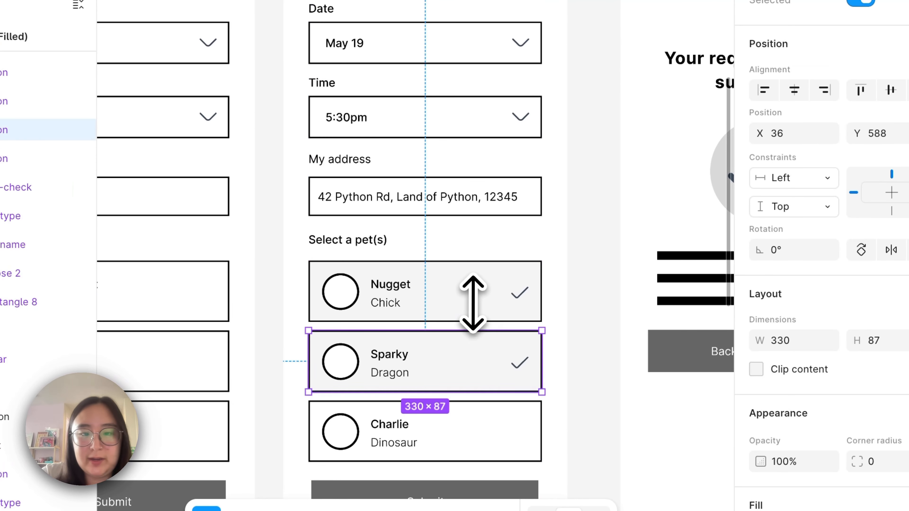
left_click(480, 274)
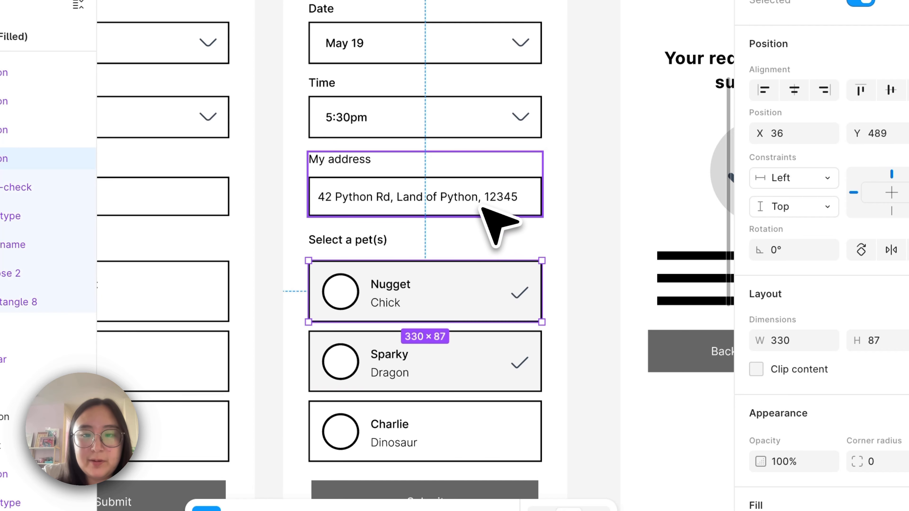
left_click(479, 196)
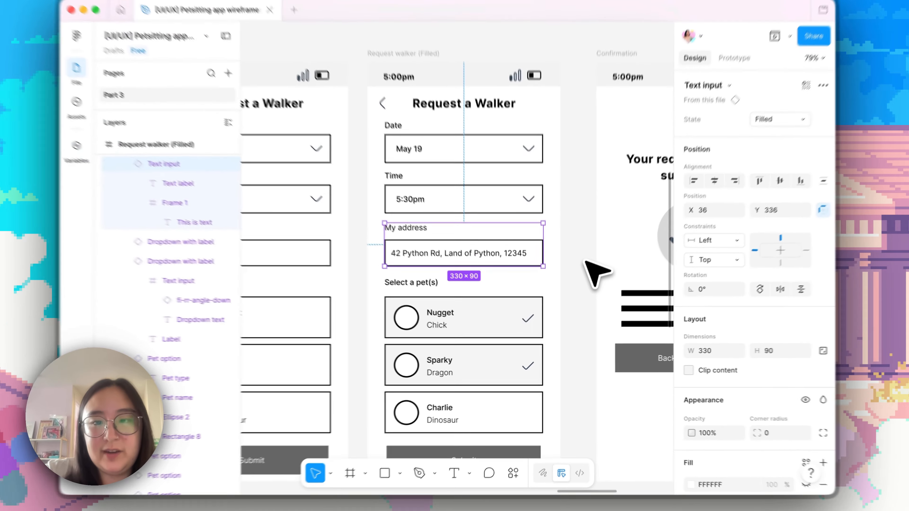
left_click(586, 261)
scroll(586, 261, "down", 10)
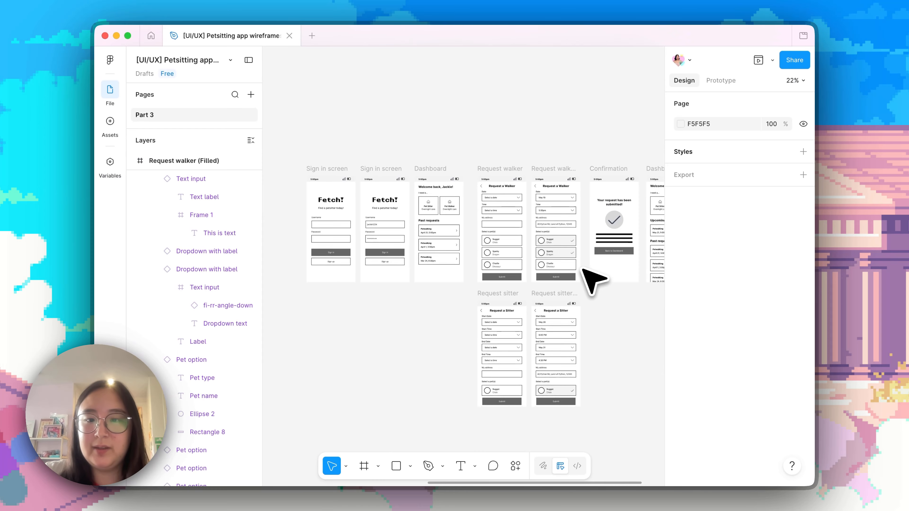
Step: Set the prototype device for the page to iPhone 17
scroll(583, 269, "right", 2)
scroll(583, 269, "down", 1)
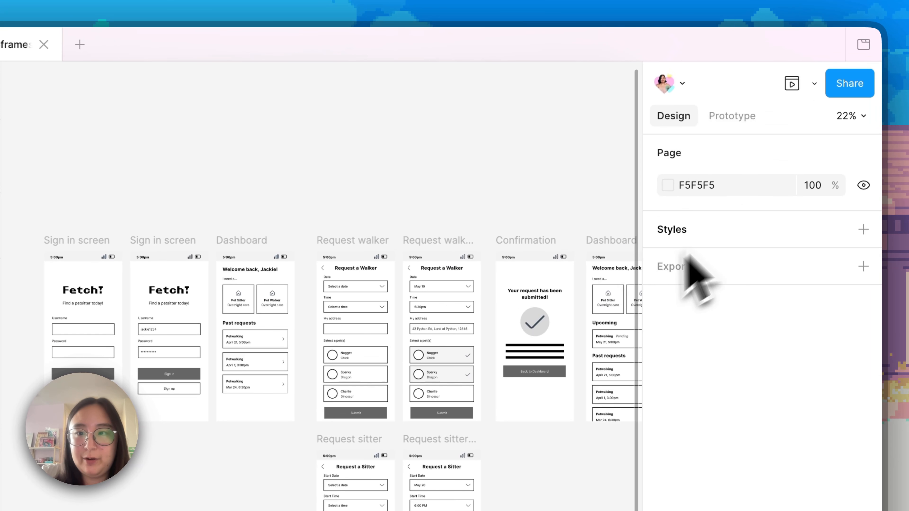
left_click(727, 115)
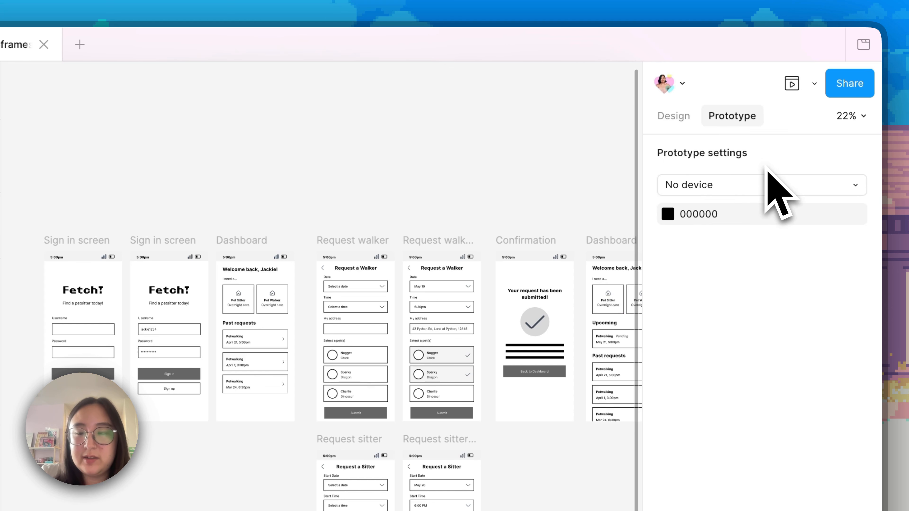
left_click(756, 186)
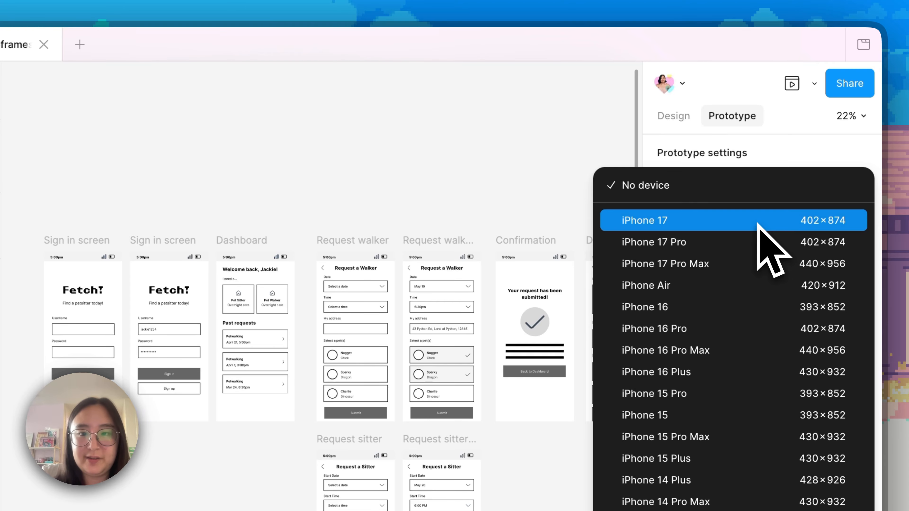
left_click(758, 224)
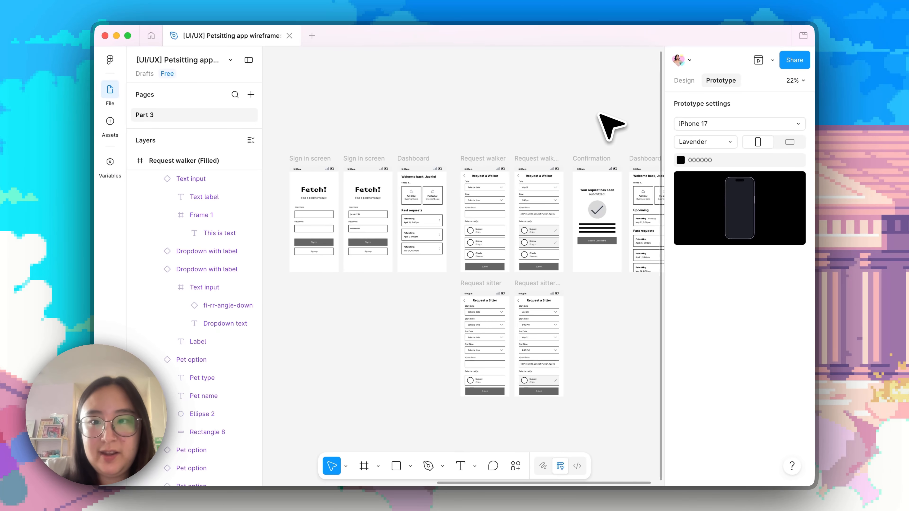
Step: Make the empty sign in screen a flow starting point and name the flow "Pet sitting request flow"
scroll(572, 123, "left", 2)
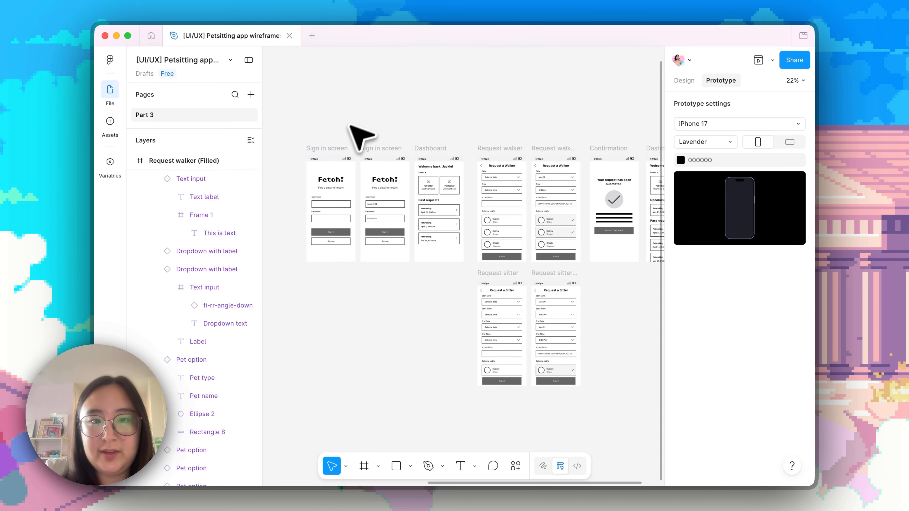
left_click(335, 147)
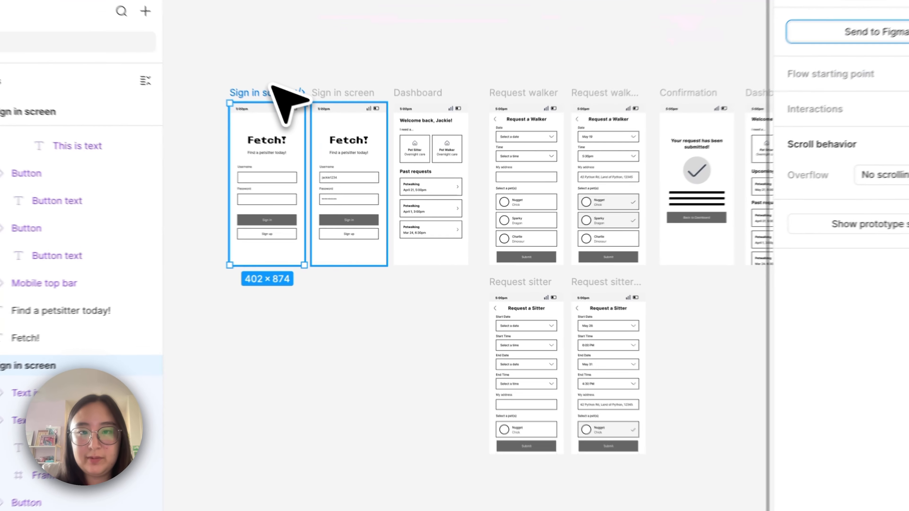
left_click(392, 148)
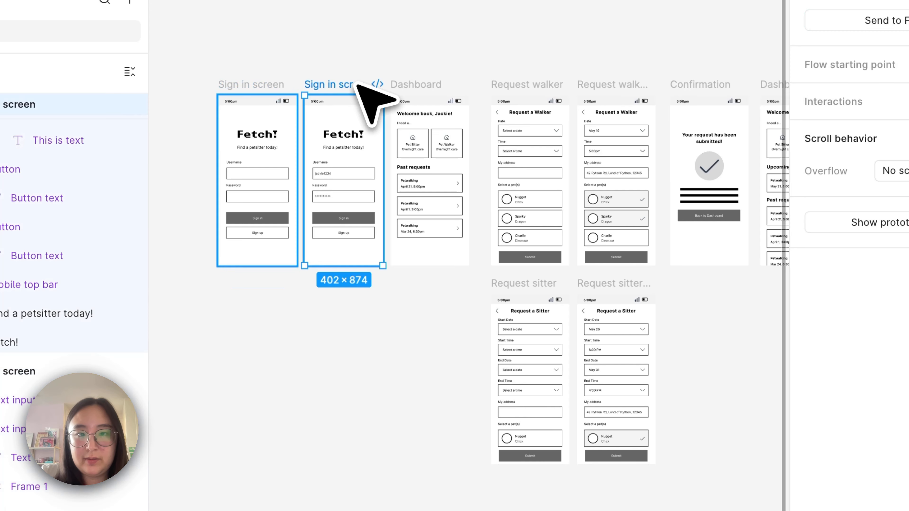
left_click(253, 84)
scroll(256, 86, "left", 2)
scroll(272, 79, "up", 3)
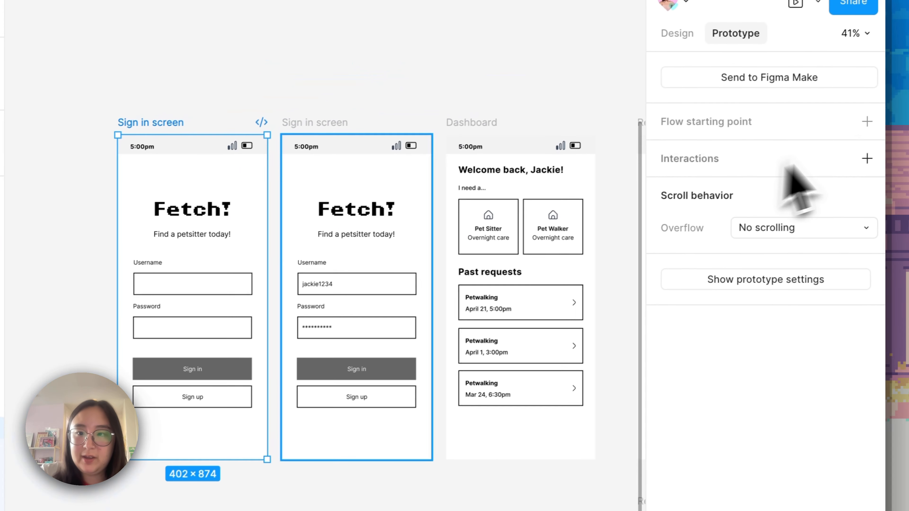
left_click(865, 131)
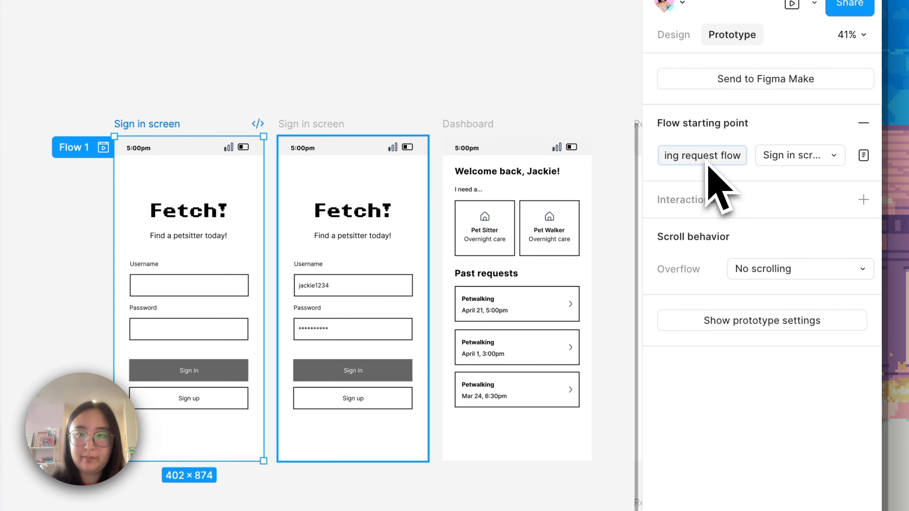
key("Return")
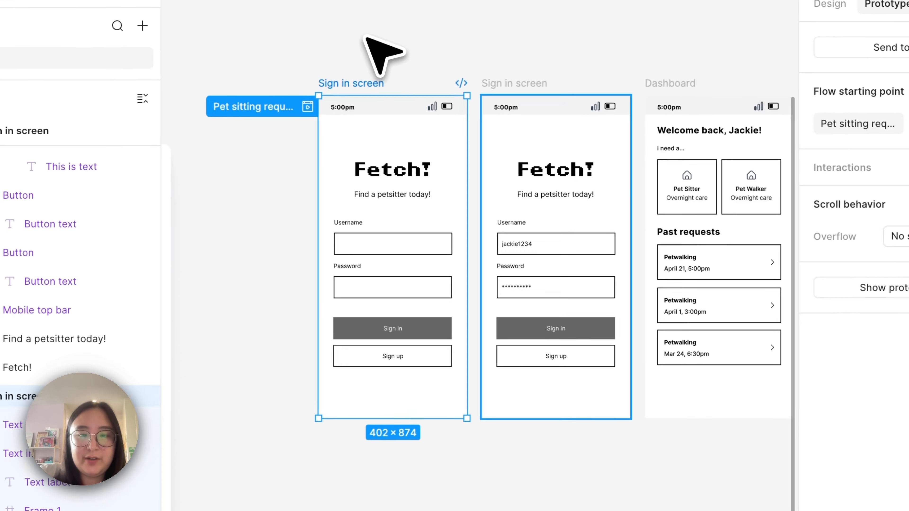
left_click(225, 85)
Step: Preview the pet sitting request flow in the device frame, test scrolling on the sign in screen, and close the preview
scroll(367, 37, "left", 1)
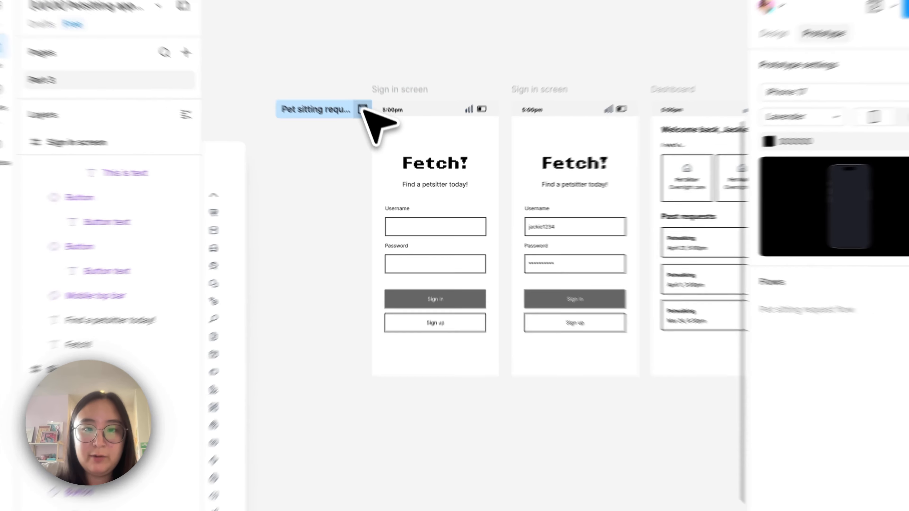
left_click(351, 91)
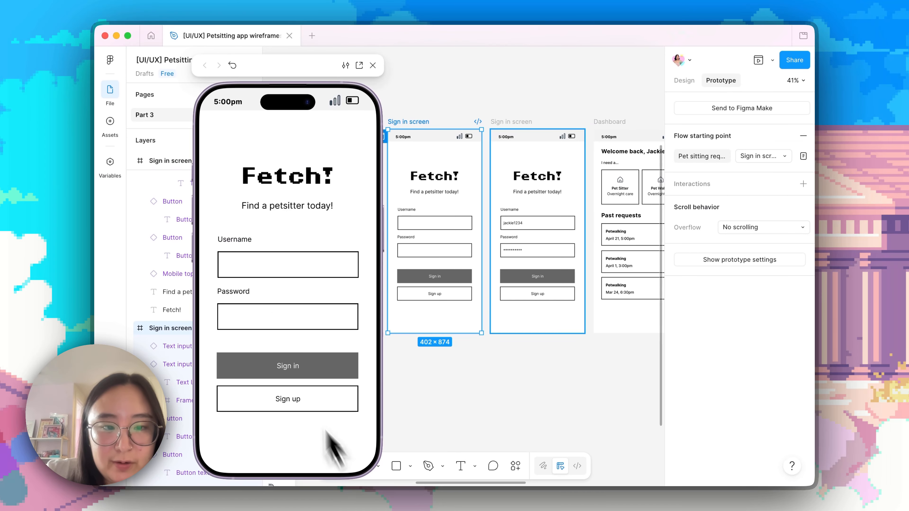
left_click_drag(307, 345, 306, 234)
left_click_drag(306, 235, 305, 412)
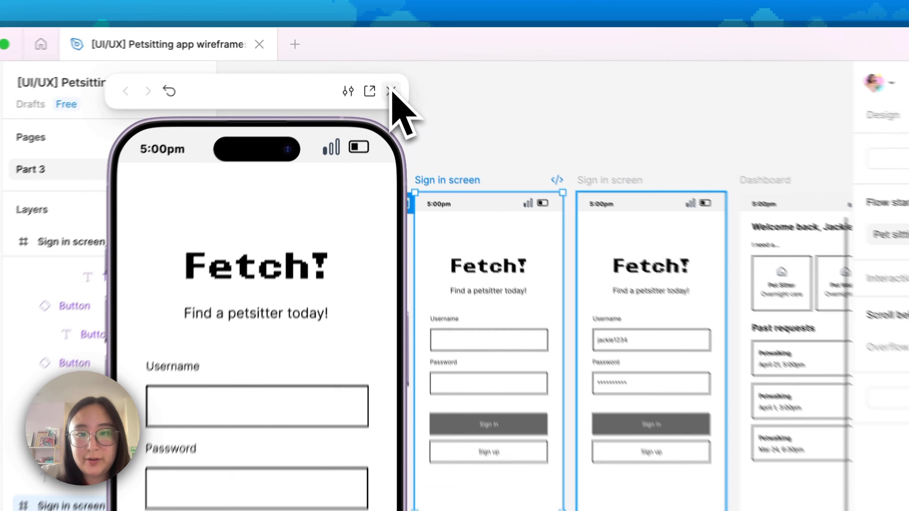
left_click(391, 91)
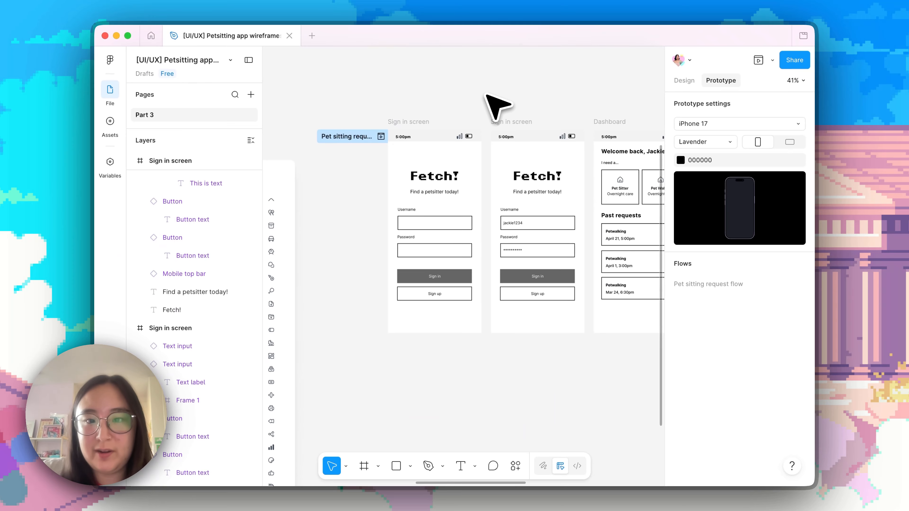
Step: Group the Username and Password text inputs on the empty sign in screen
scroll(486, 95, "up", 5)
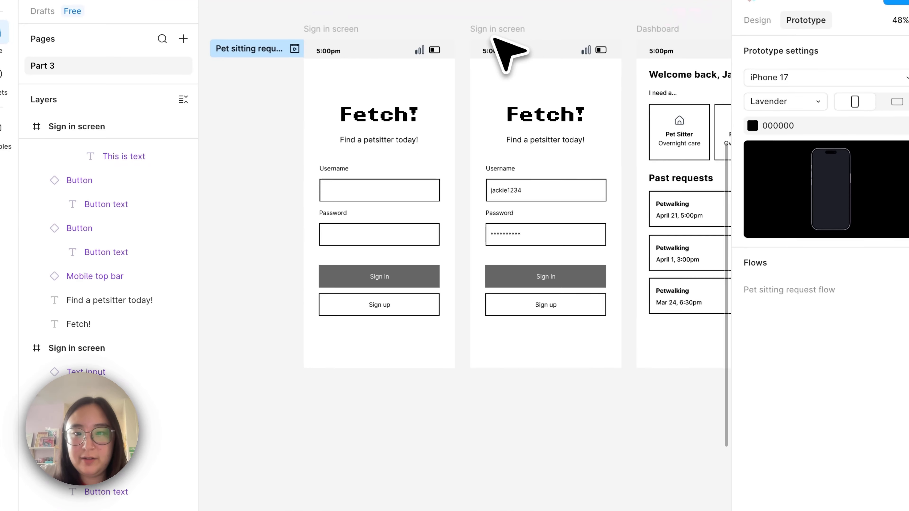
left_click(382, 264)
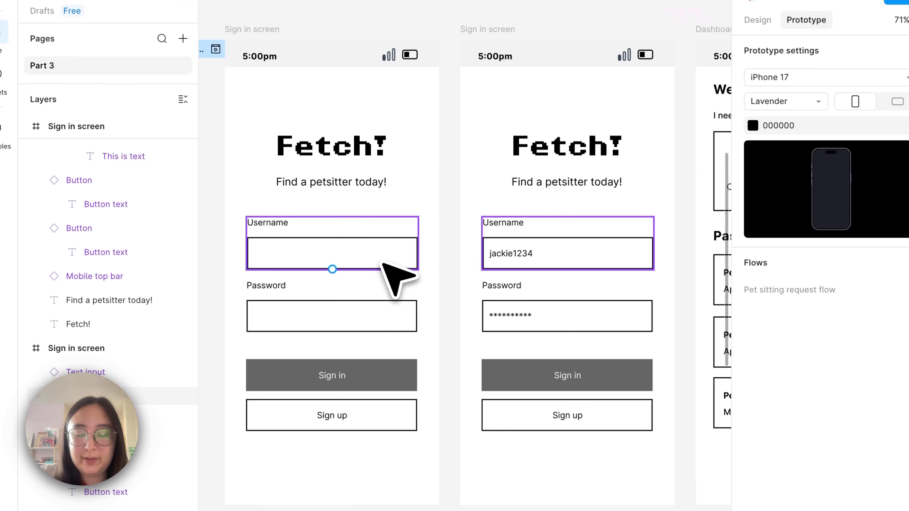
key("Escape")
scroll(590, 15, "down", 1)
scroll(604, 31, "up", 1)
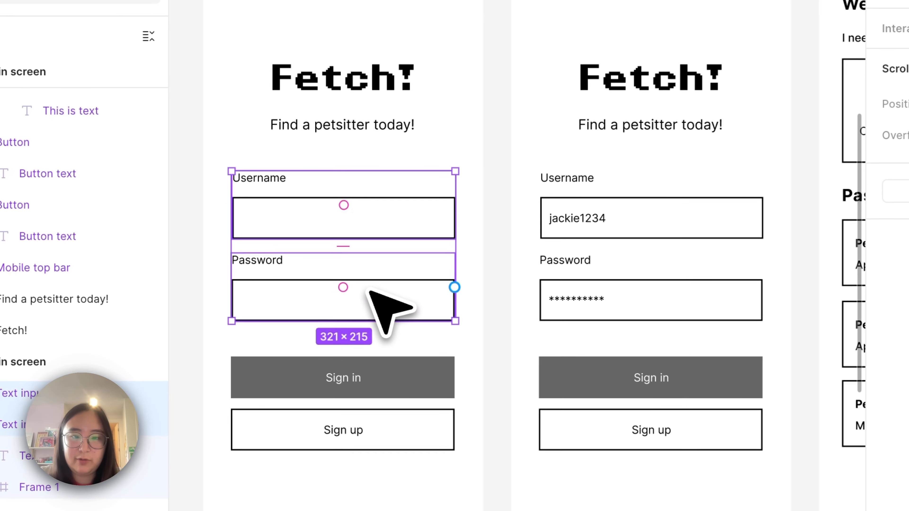
right_click(359, 297)
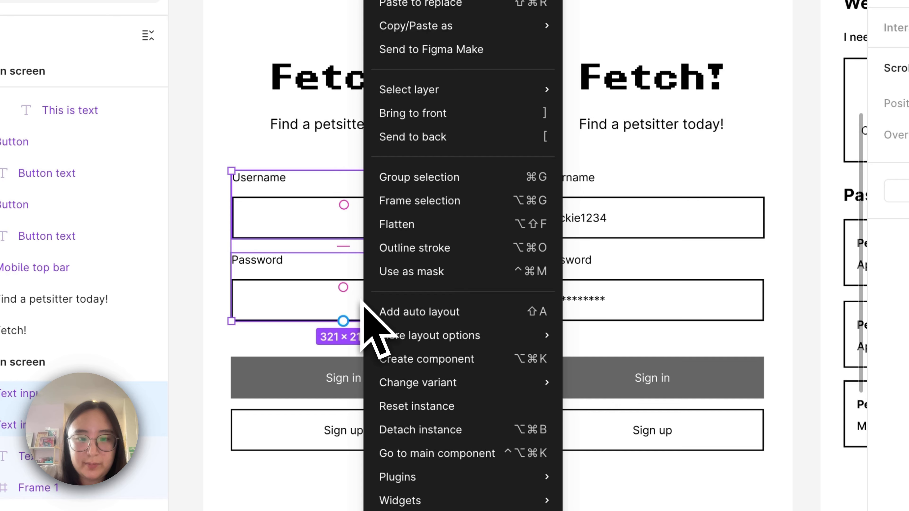
left_click(392, 177)
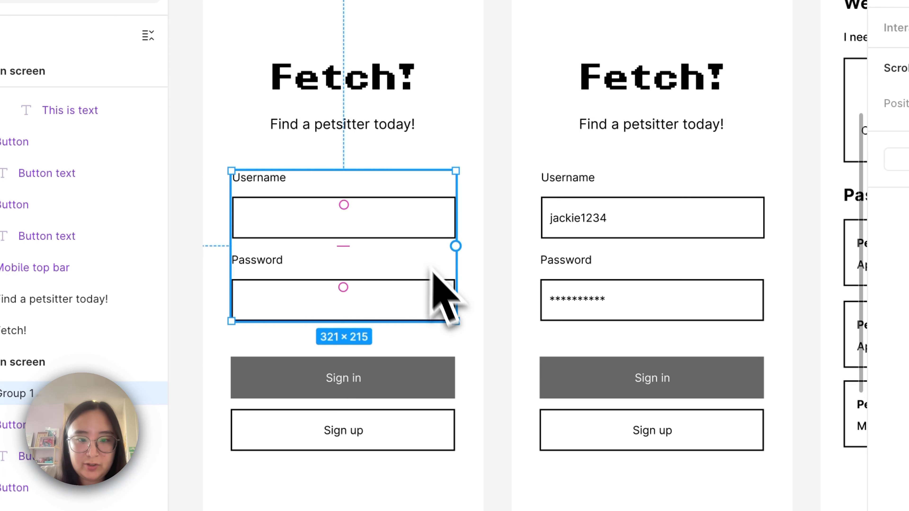
left_click(504, 279)
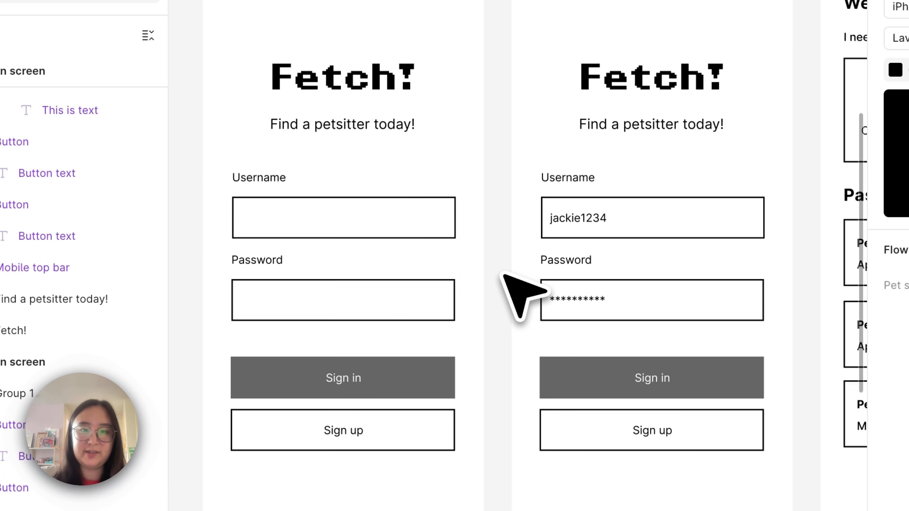
Step: Rename the group of Username and Password fields on the empty sign in screen as "Inputs"
left_click(415, 225)
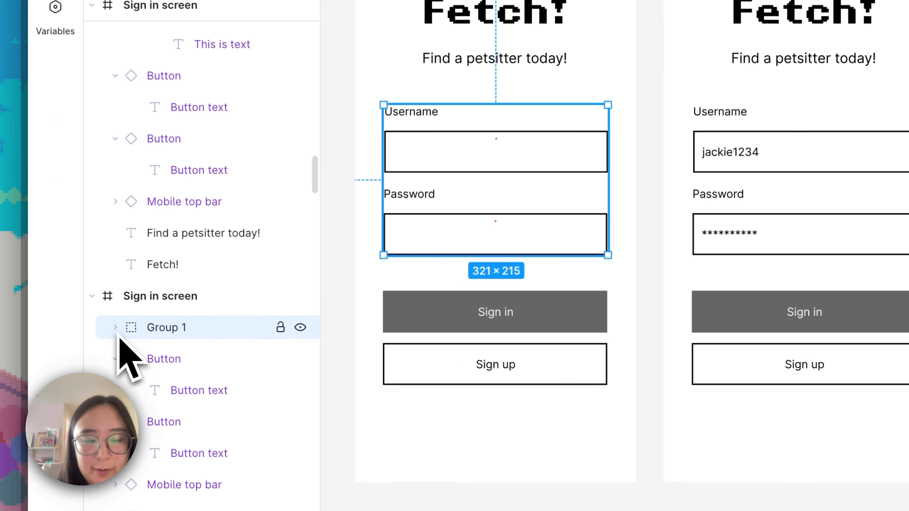
left_click(116, 327)
left_click(115, 327)
left_click(660, 175)
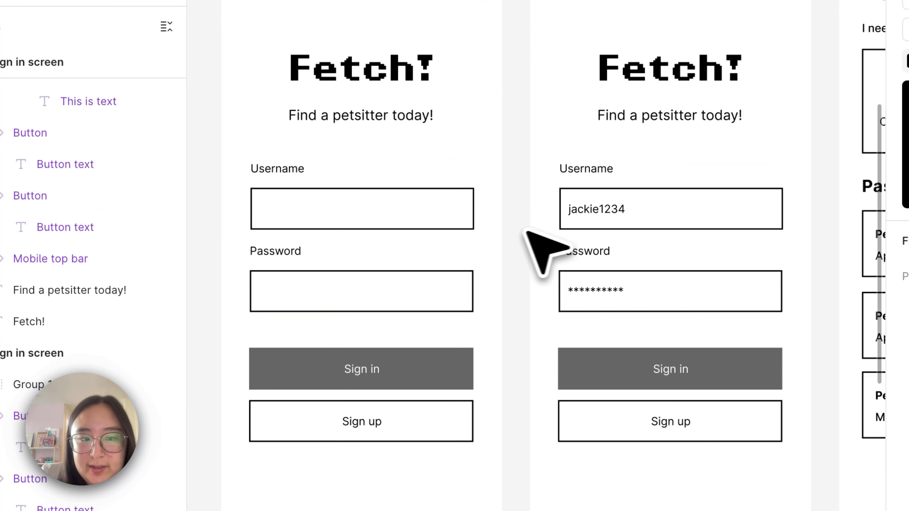
left_click(431, 227)
double_click(32, 384)
type("I")
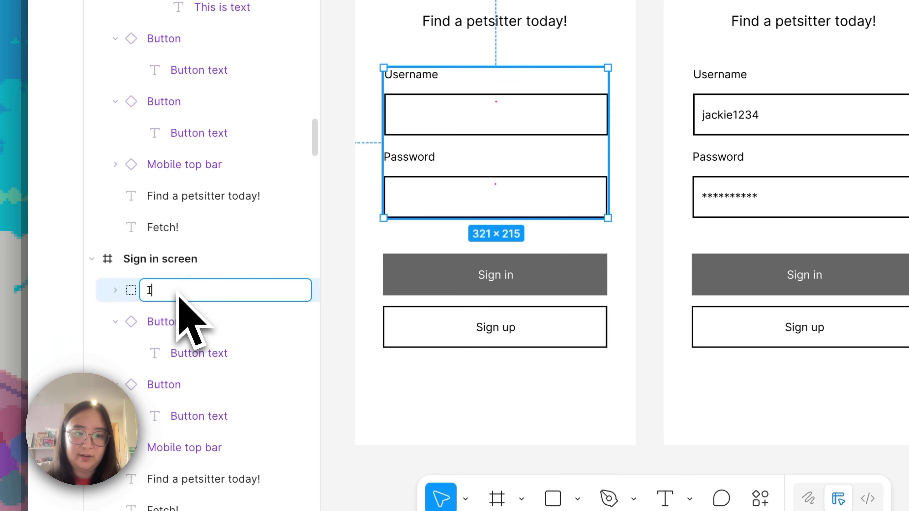
type("nputs")
key("Return")
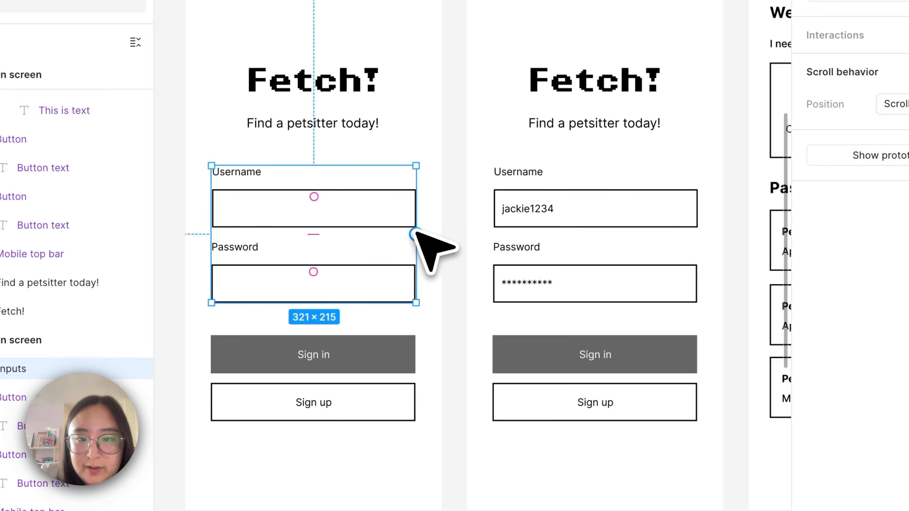
Step: Link the Inputs group to the second sign in screen with an on-tap navigation, and rename that screen "Sign in screen (Filled)"
left_click_drag(415, 234, 469, 234)
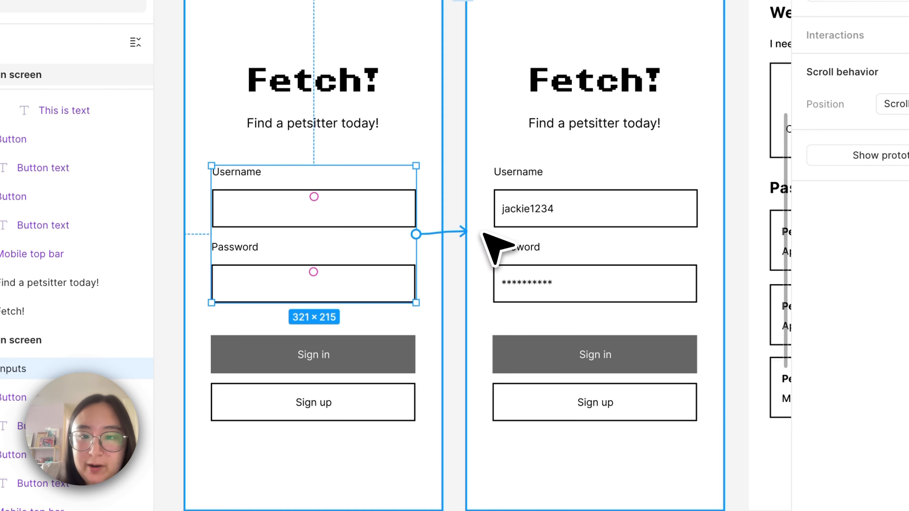
left_click_drag(483, 233, 482, 233)
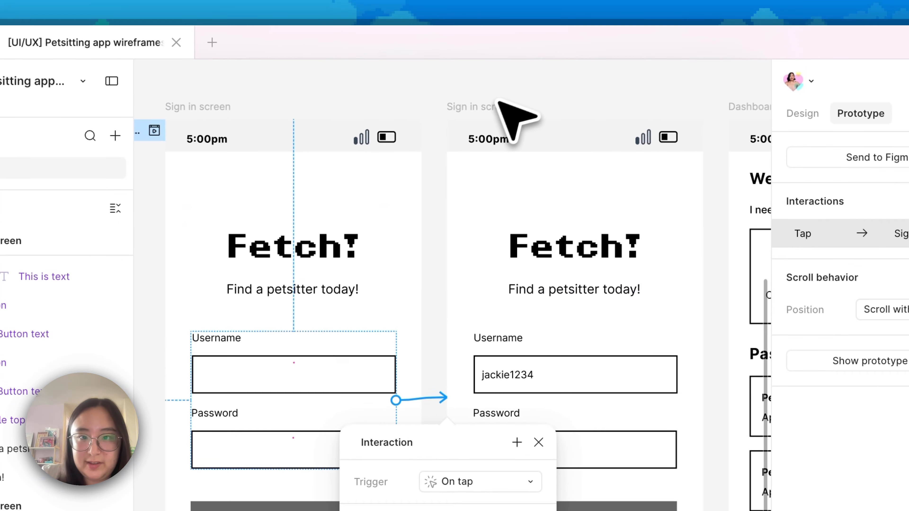
left_click(497, 107)
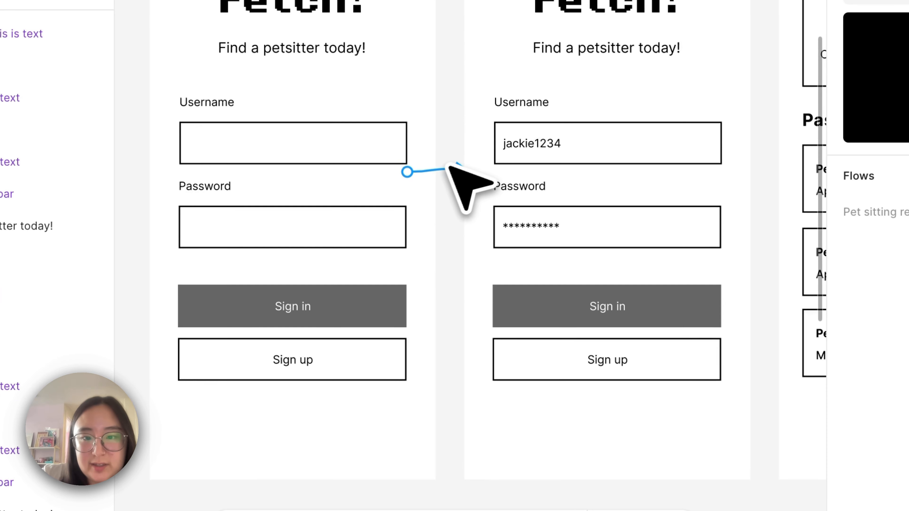
left_click_drag(444, 168, 449, 173)
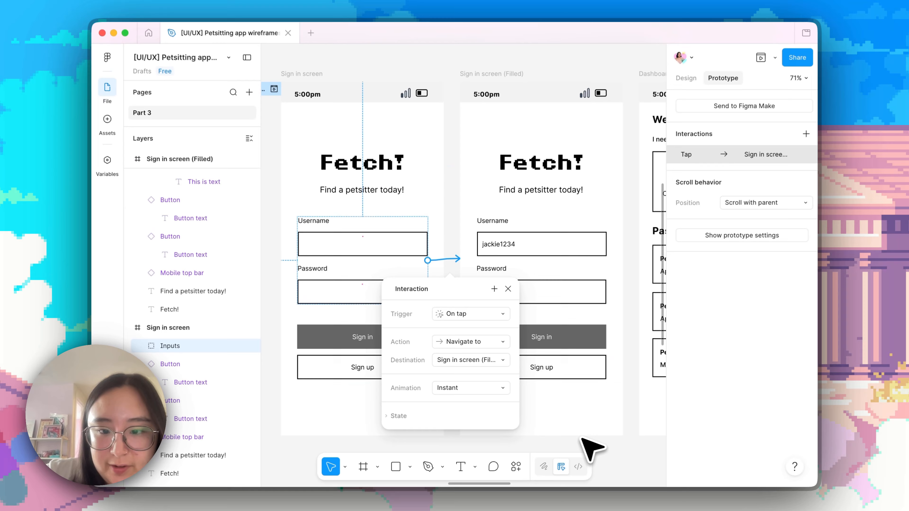
left_click(581, 439)
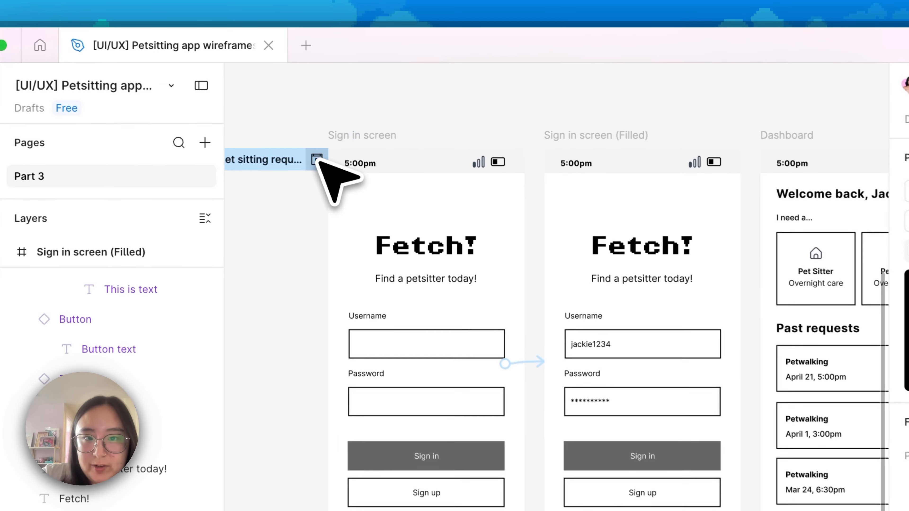
Step: Preview the flow, test the tap on the input fields, and close the preview
left_click(276, 91)
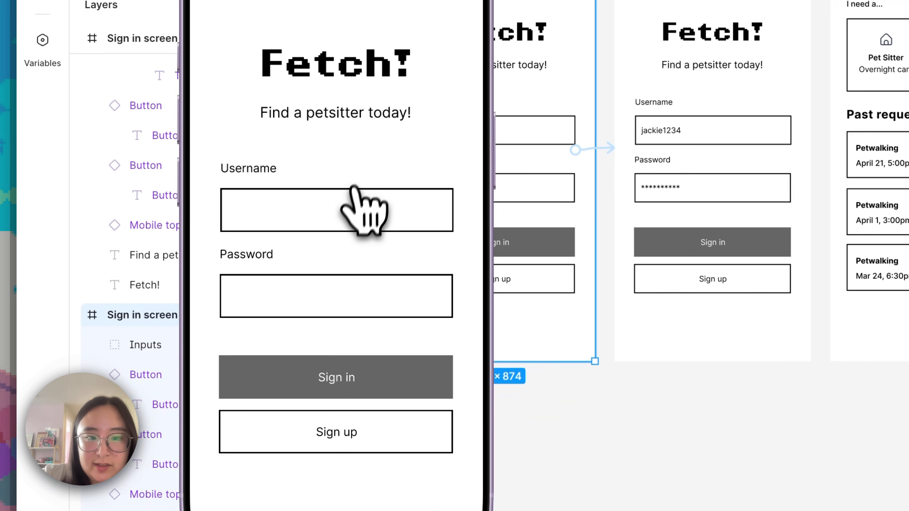
left_click(348, 210)
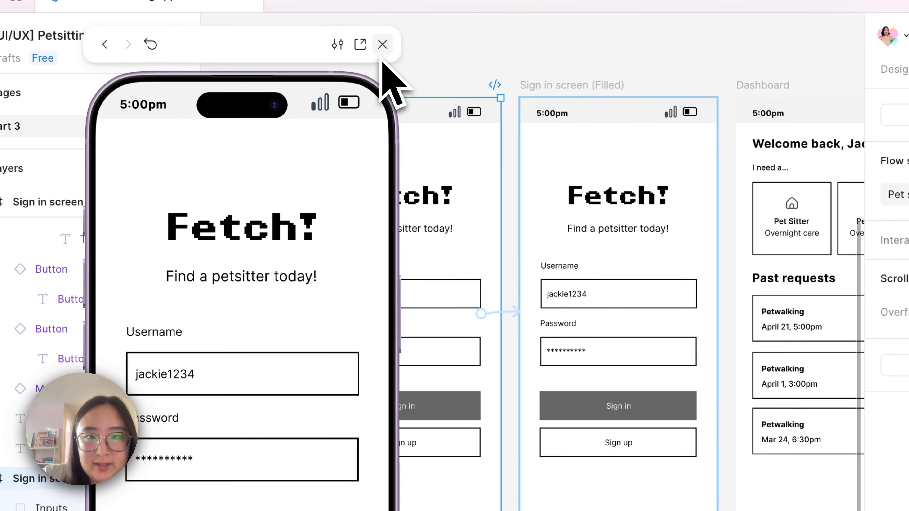
left_click(383, 44)
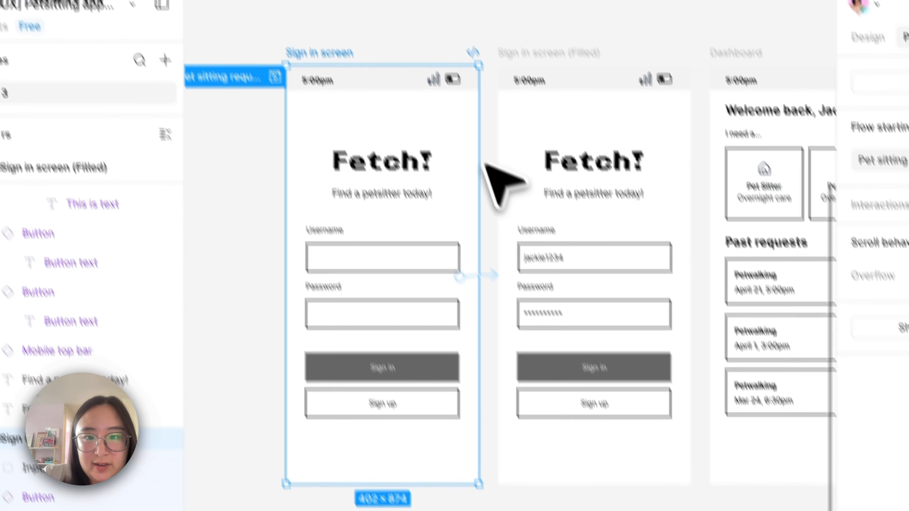
Step: Link the Sign in button on the filled sign in screen to the Dashboard with an on-tap, instant Navigate to interaction
left_click(656, 411)
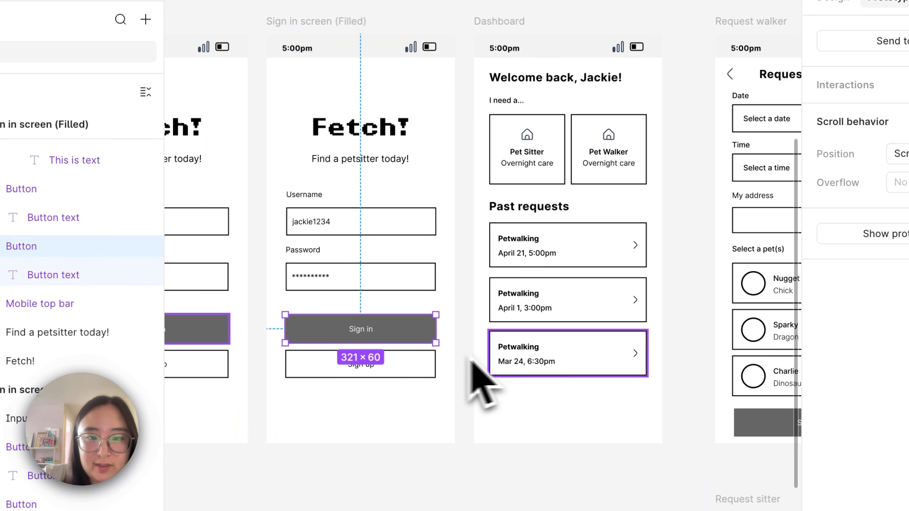
mouse_move(441, 331)
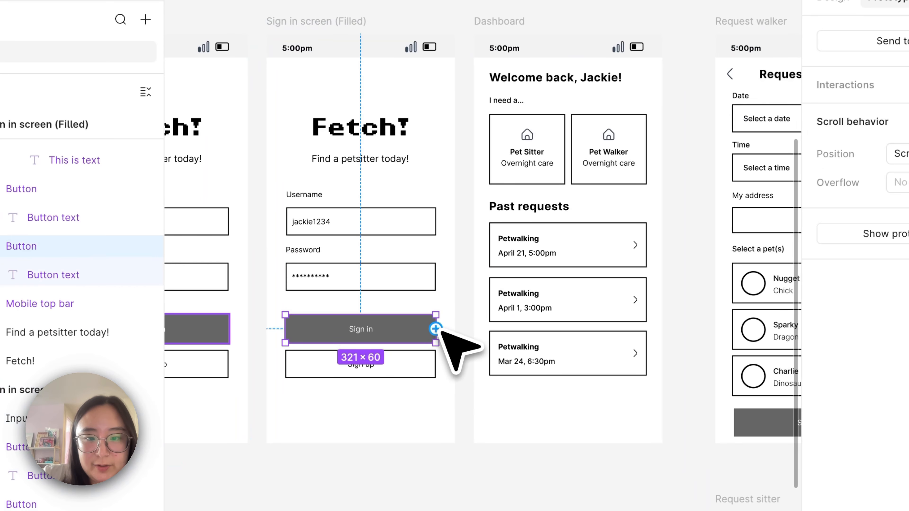
left_click_drag(435, 327, 489, 266)
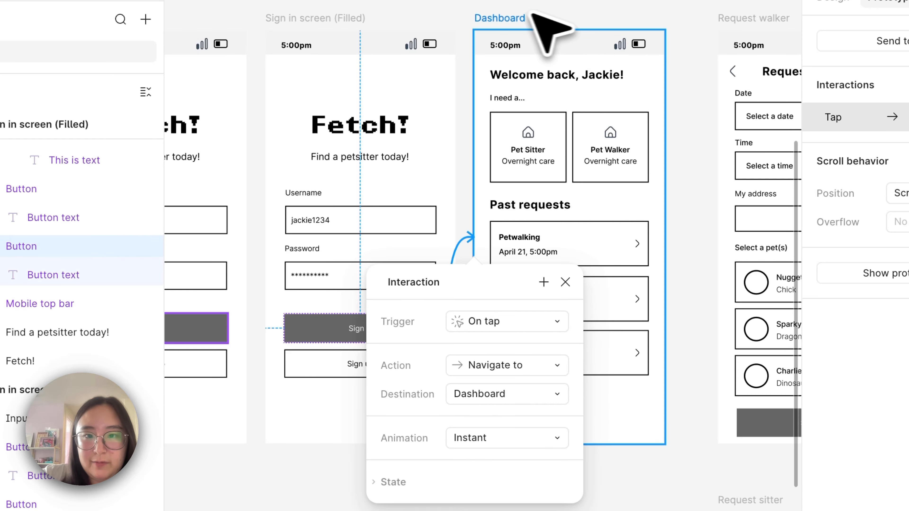
Step: Check the available destination screens for the Sign in button's link and close its interaction settings
left_click(504, 394)
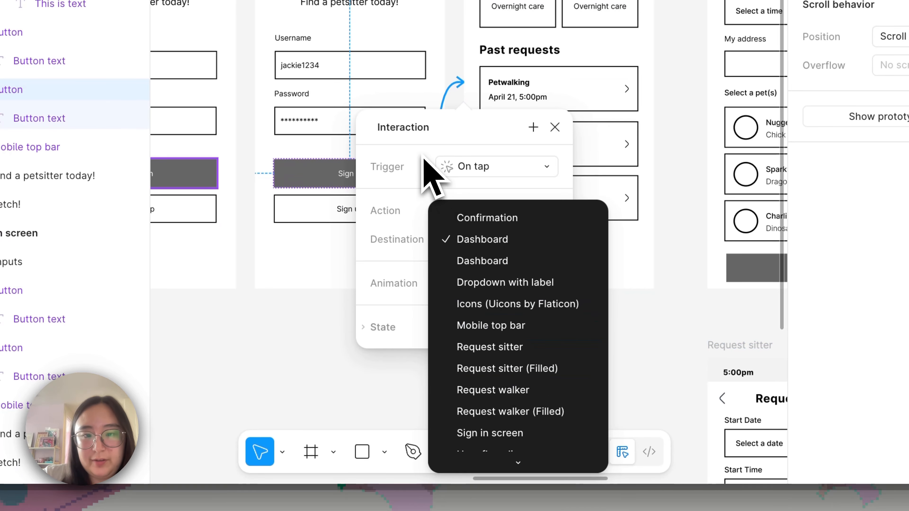
left_click(426, 173)
left_click(555, 127)
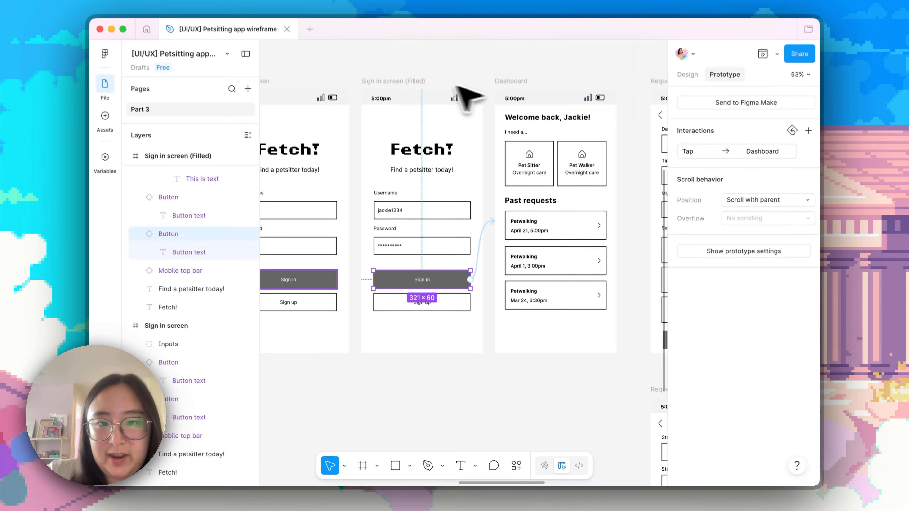
Step: Preview the flow from the sign in screen, testing the input fields and the Sign in button through to the Dashboard
scroll(367, 89, "left", 5)
scroll(366, 90, "up", 3)
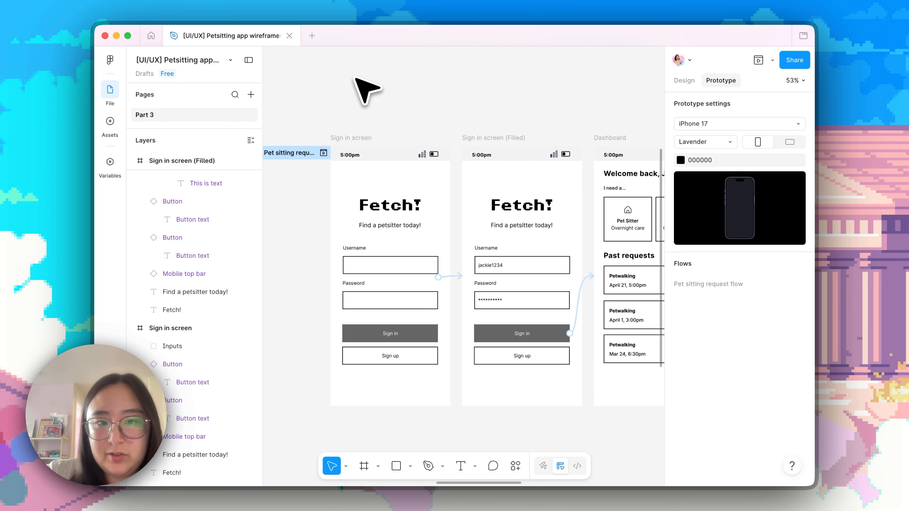
left_click(323, 154)
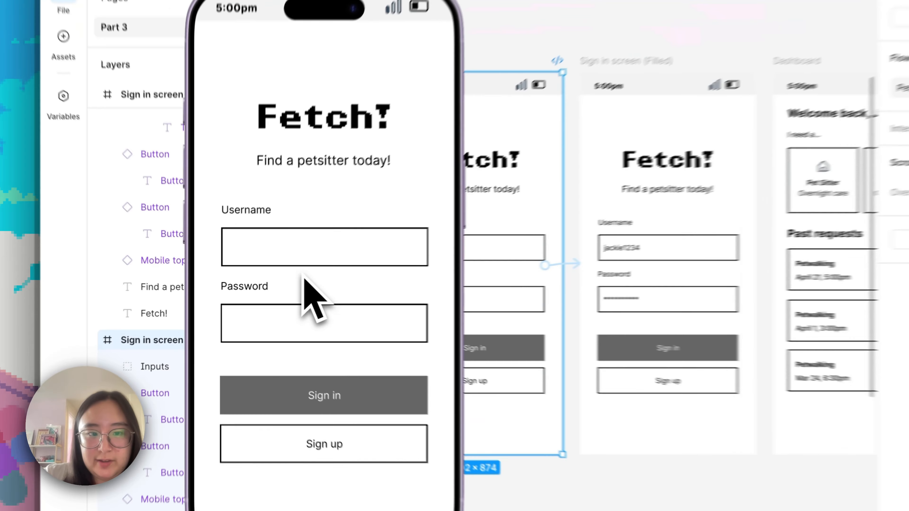
left_click(279, 273)
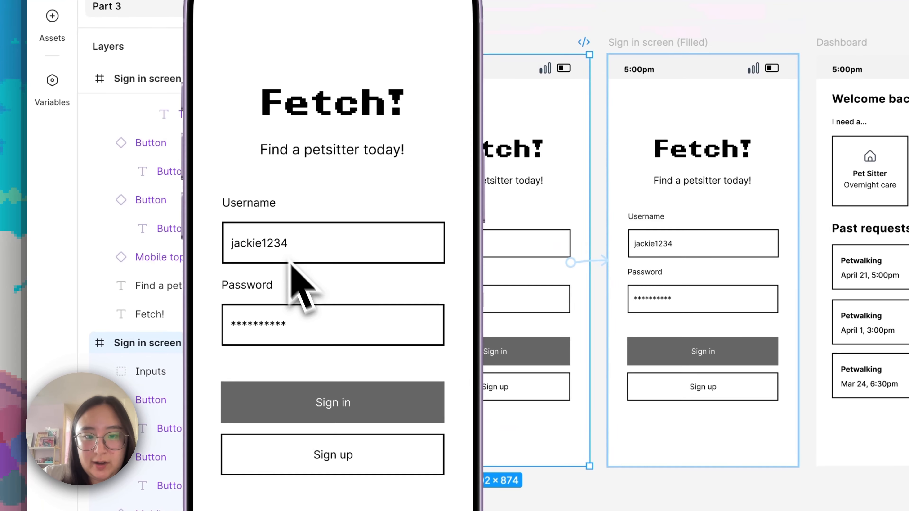
left_click(324, 404)
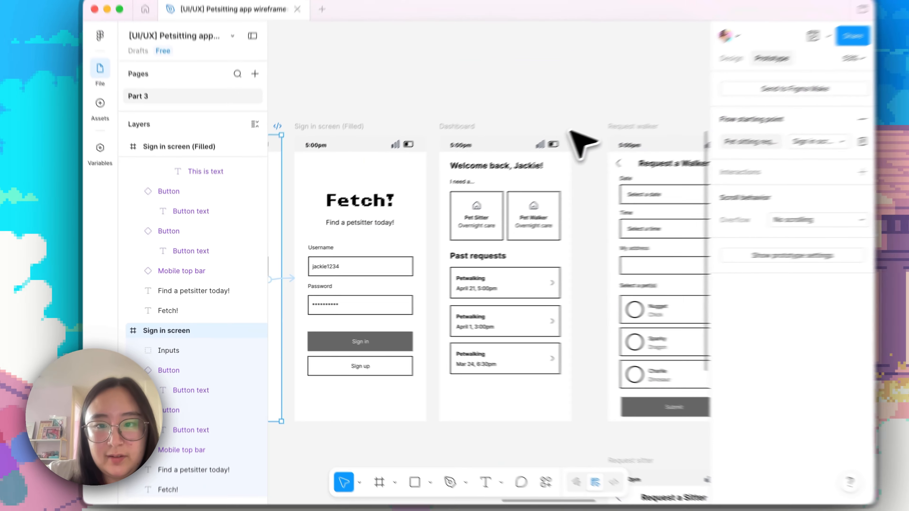
Step: Link the Pet Walker button on the Dashboard to the Request walker screen with an on-tap, instant Navigate to interaction
scroll(558, 147, "right", 2)
left_click(512, 90)
scroll(511, 91, "right", 3)
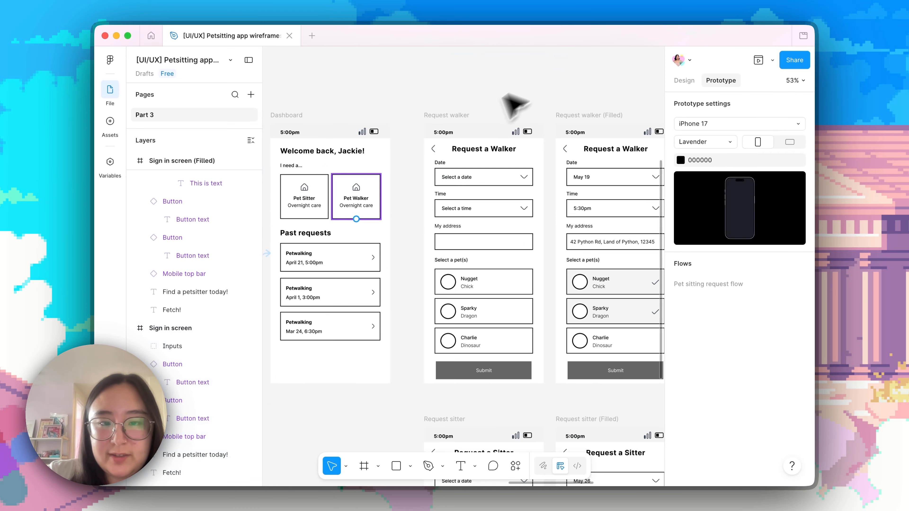
left_click(372, 201)
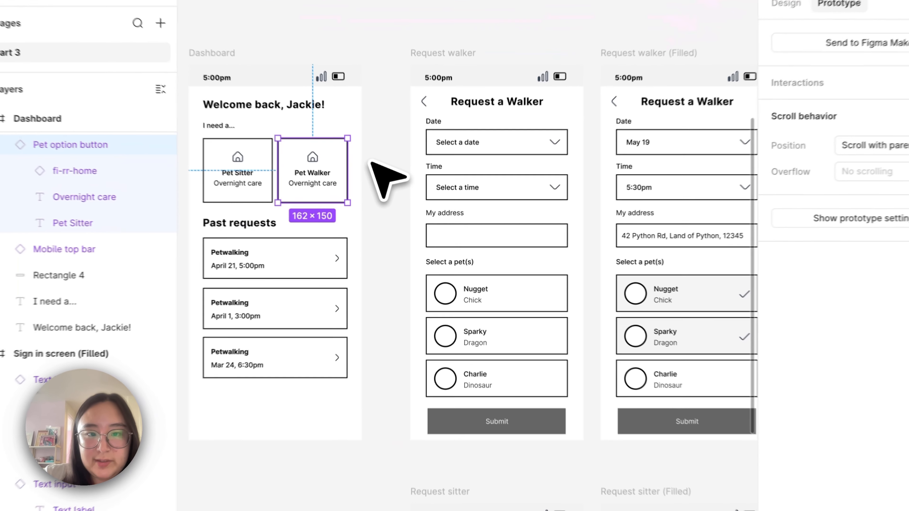
left_click_drag(381, 197, 417, 190)
left_click_drag(398, 157, 415, 184)
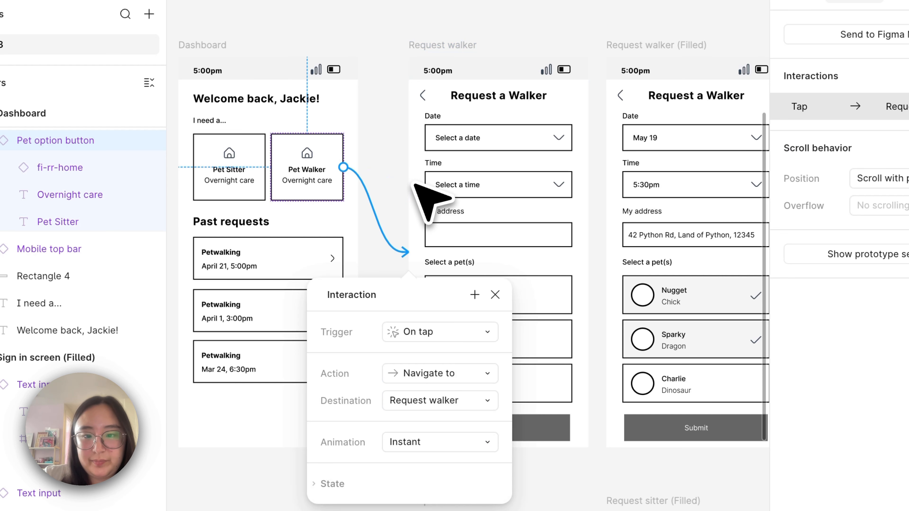
Step: Link the Form content group on the Request walker screen to the Request walker (Filled) screen
scroll(574, 209, "right", 5)
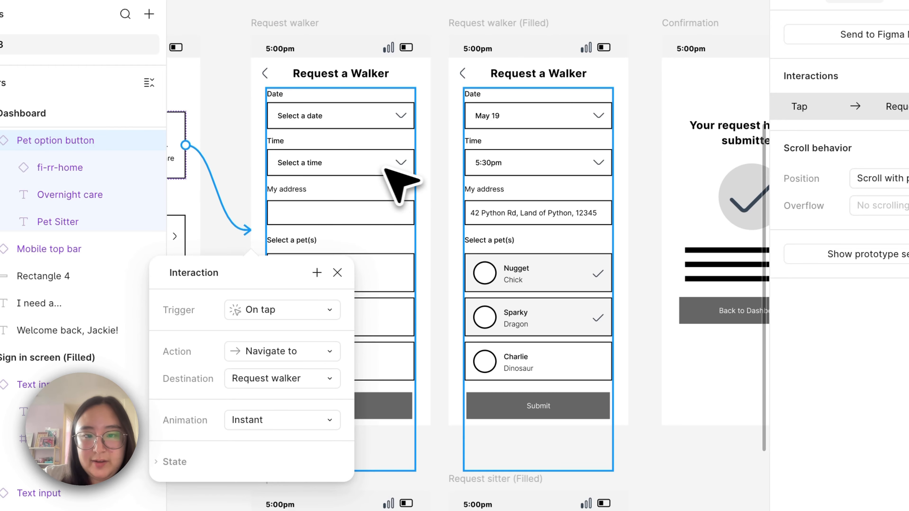
left_click(386, 176)
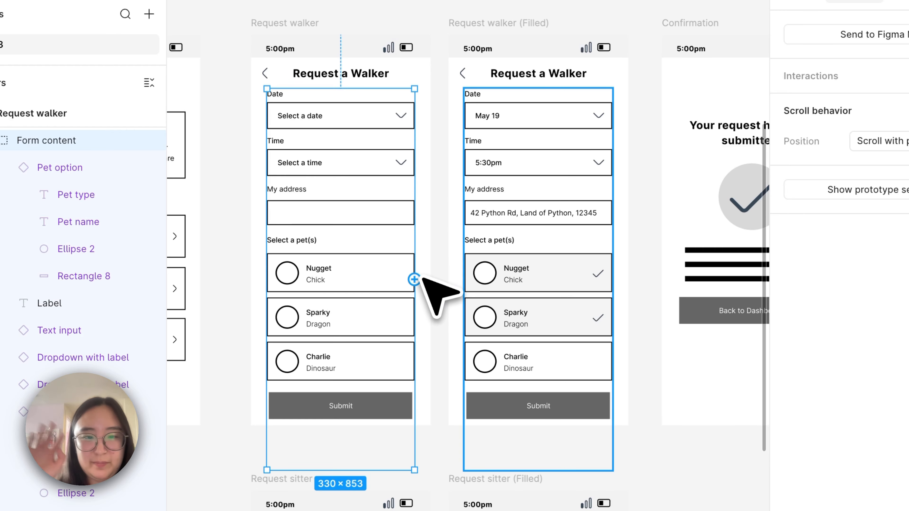
left_click_drag(413, 279, 450, 278)
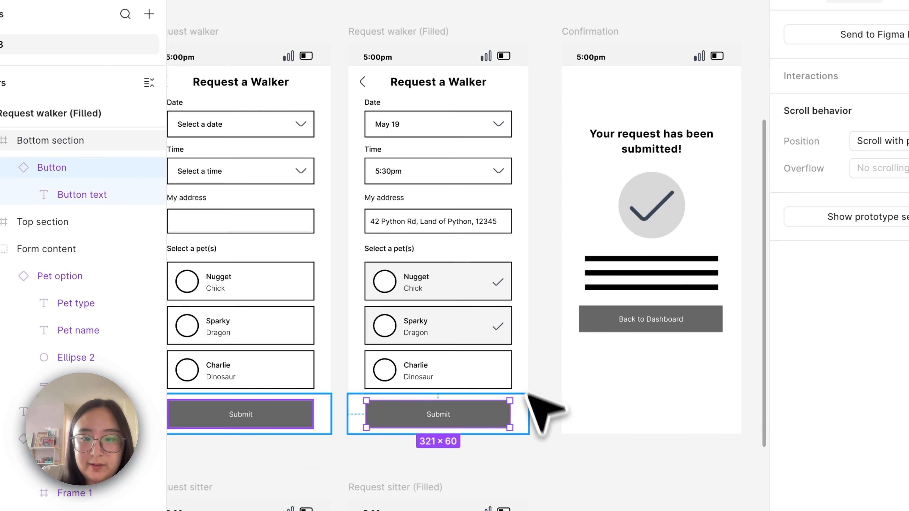
Step: Link the Submit button on the Request walker (Filled) screen to the Confirmation screen with an on-tap, instant Navigate to interaction
left_click(536, 419)
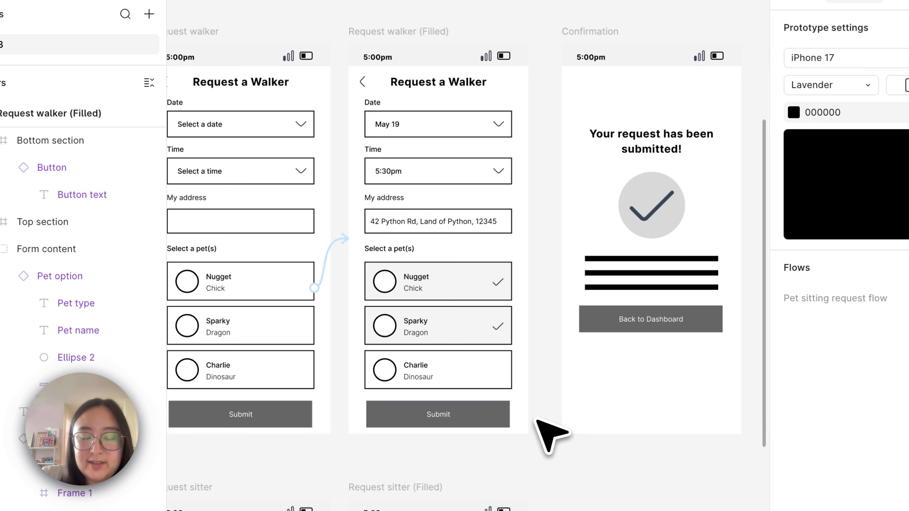
left_click(500, 420)
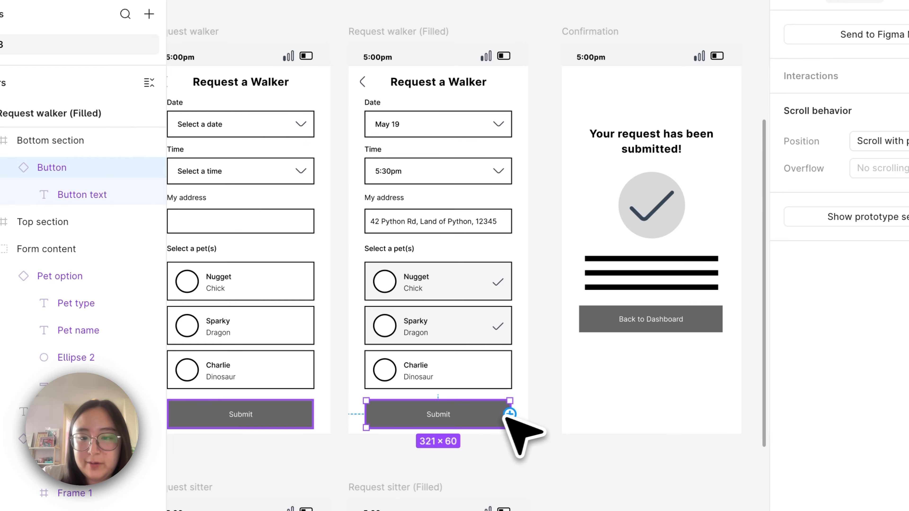
left_click_drag(510, 414, 572, 413)
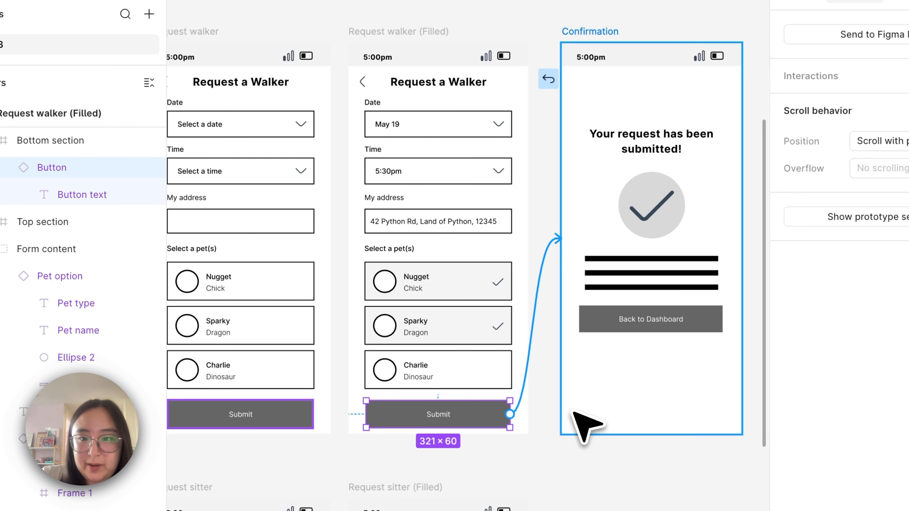
left_click_drag(569, 370, 570, 371)
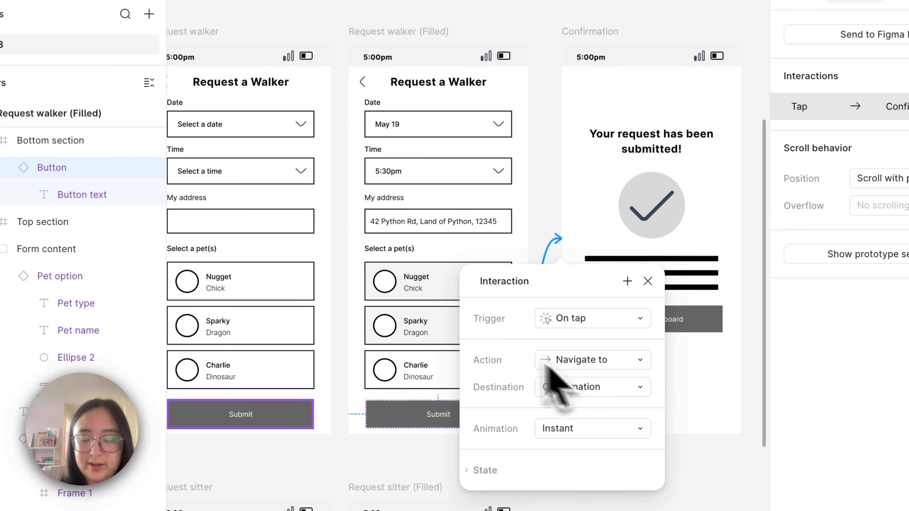
scroll(544, 365, "right", 4)
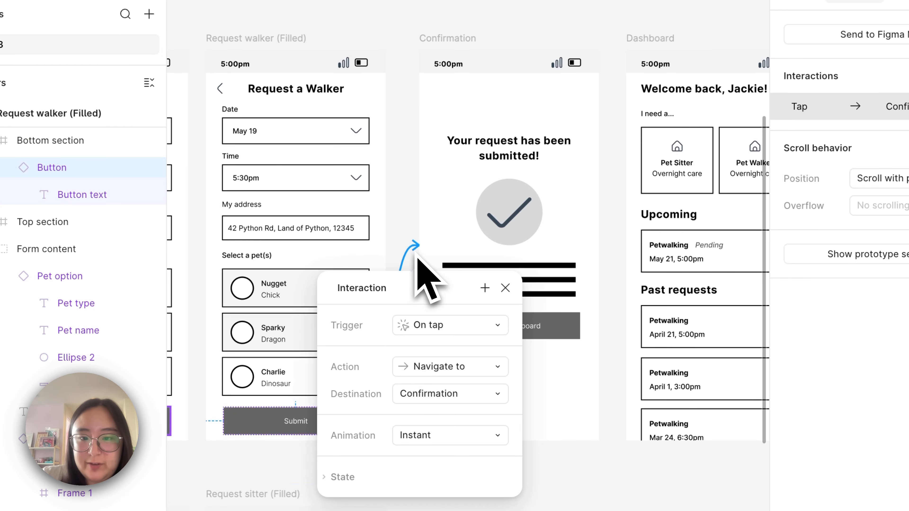
left_click(579, 508)
Step: Link the Back to Dashboard button on the Confirmation screen to the dashboard with the Upcoming section, using on-tap, instant navigation
scroll(587, 507, "right", 5)
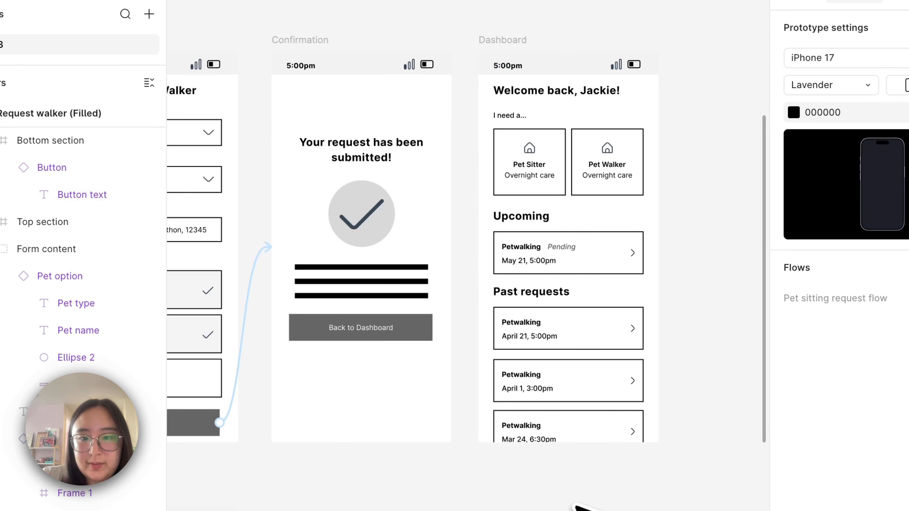
left_click(416, 336)
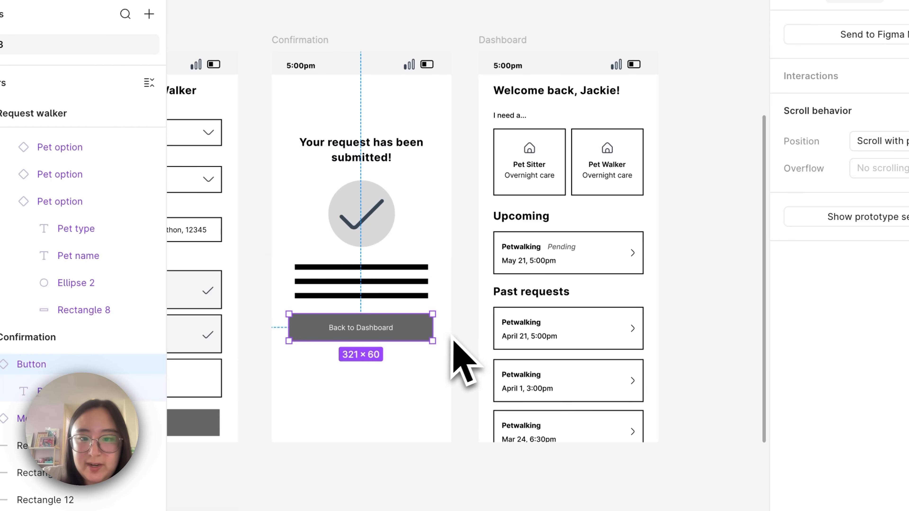
mouse_move(438, 329)
left_click_drag(444, 329, 498, 331)
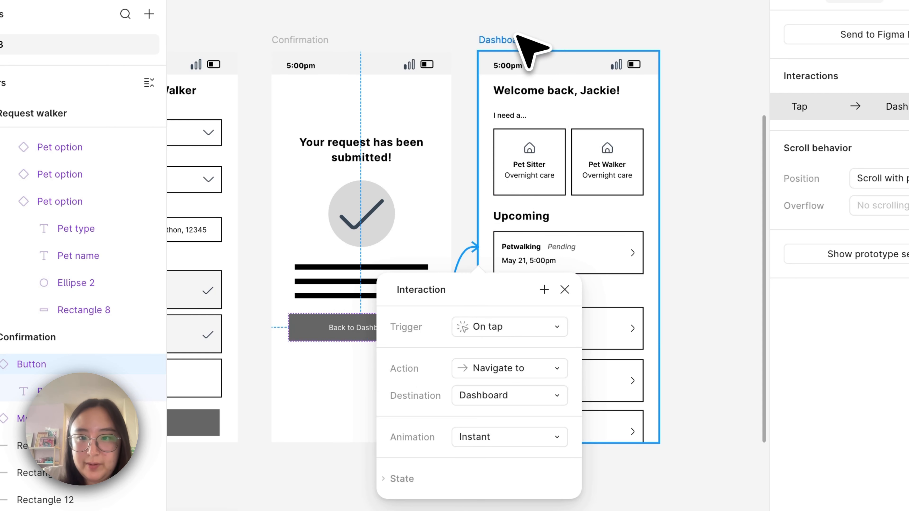
Step: Rename the dashboard screen with the Upcoming section as "Dashboard (End)" and check the destination of the Back to Dashboard link
left_click(522, 41)
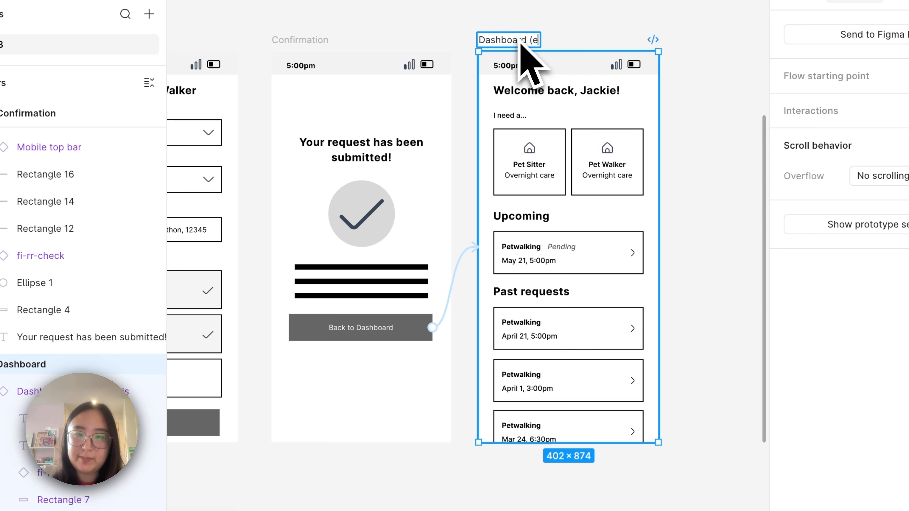
type("(End)")
left_click(716, 237)
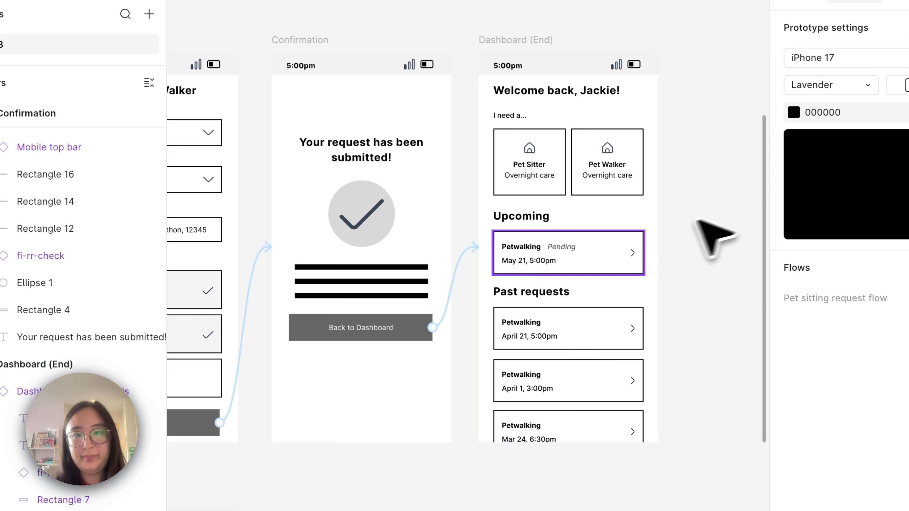
left_click(458, 269)
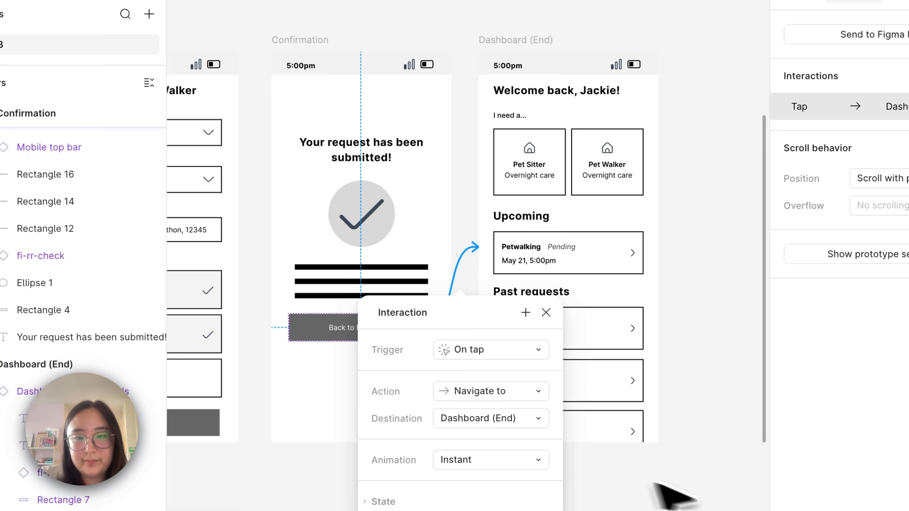
left_click(717, 500)
Step: Preview the whole pet walker request flow from signing in through the form and confirmation back to the dashboard
scroll(669, 489, "left", 10)
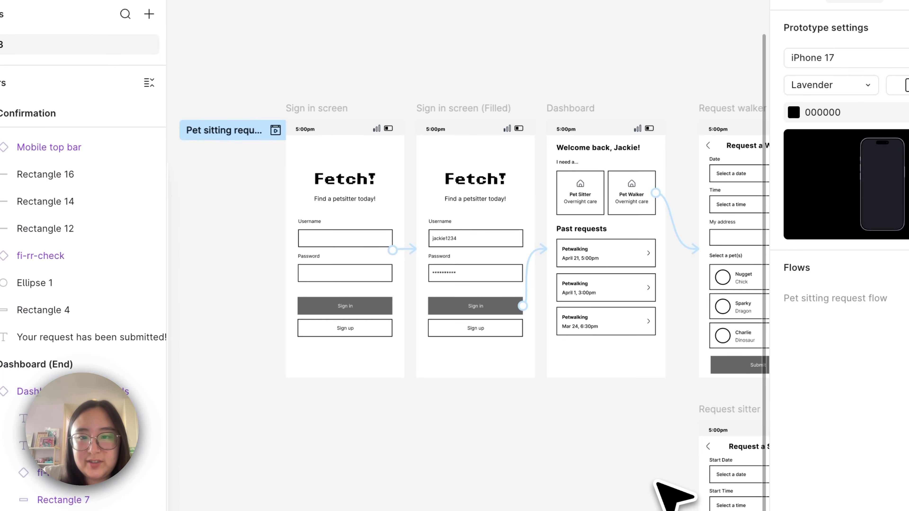
left_click(275, 130)
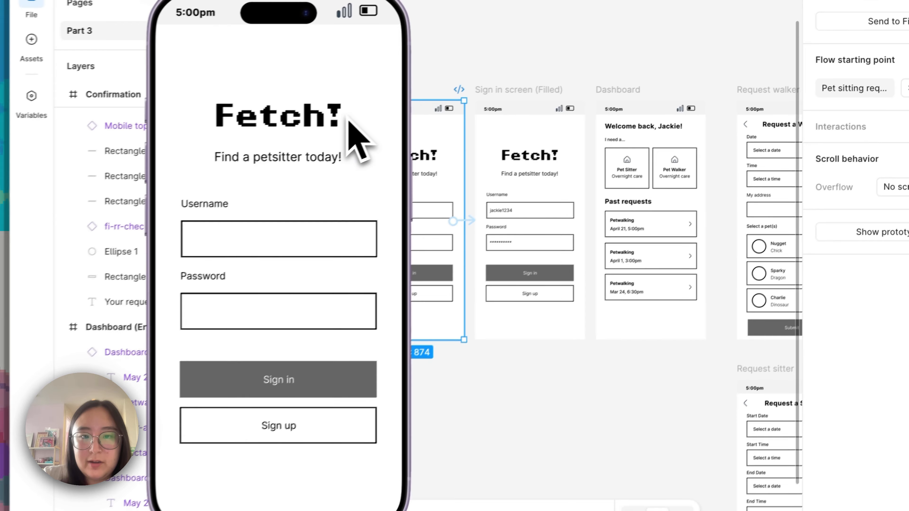
left_click(312, 240)
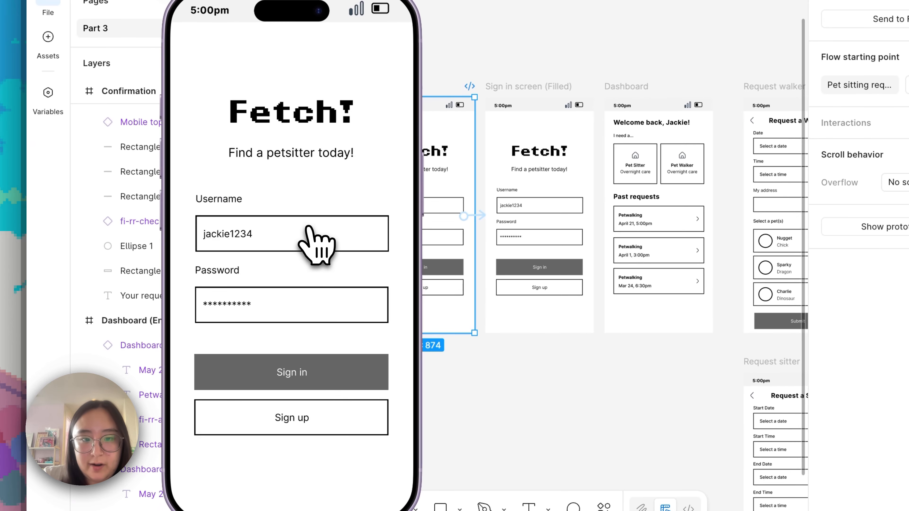
left_click(304, 370)
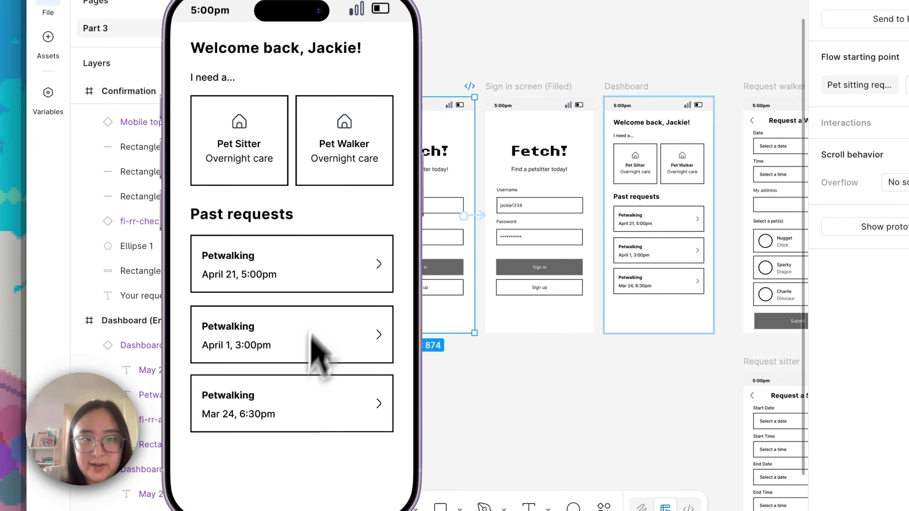
left_click(349, 236)
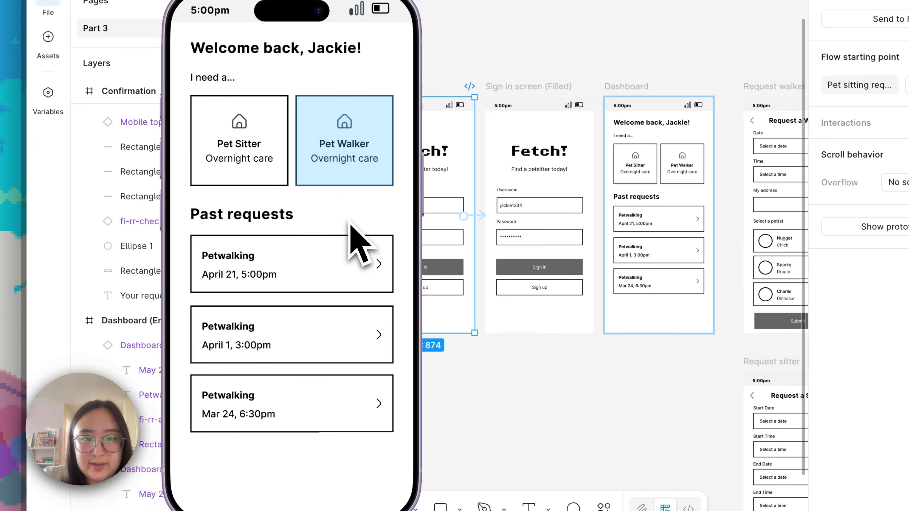
left_click(349, 175)
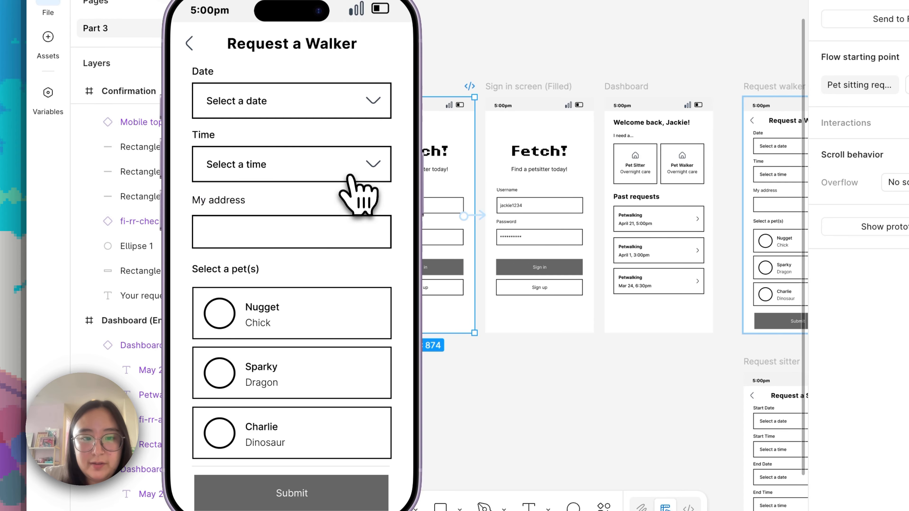
left_click(325, 308)
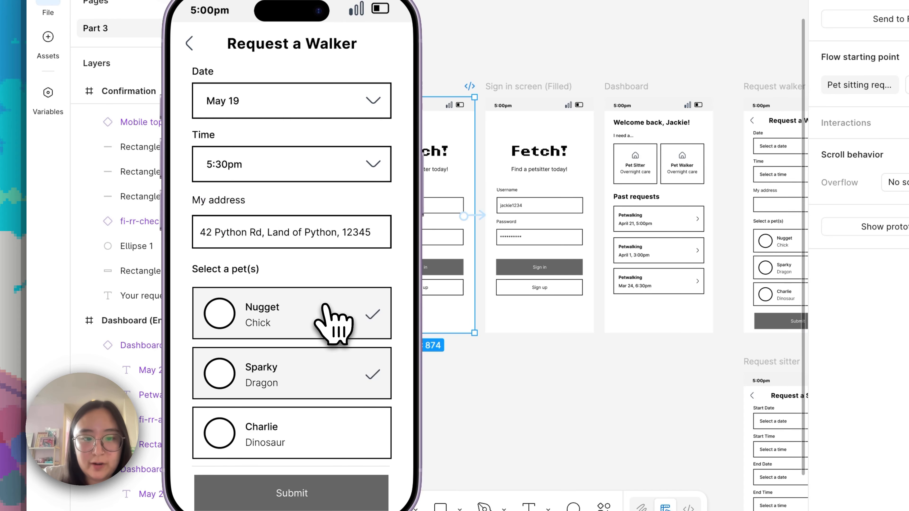
left_click(315, 496)
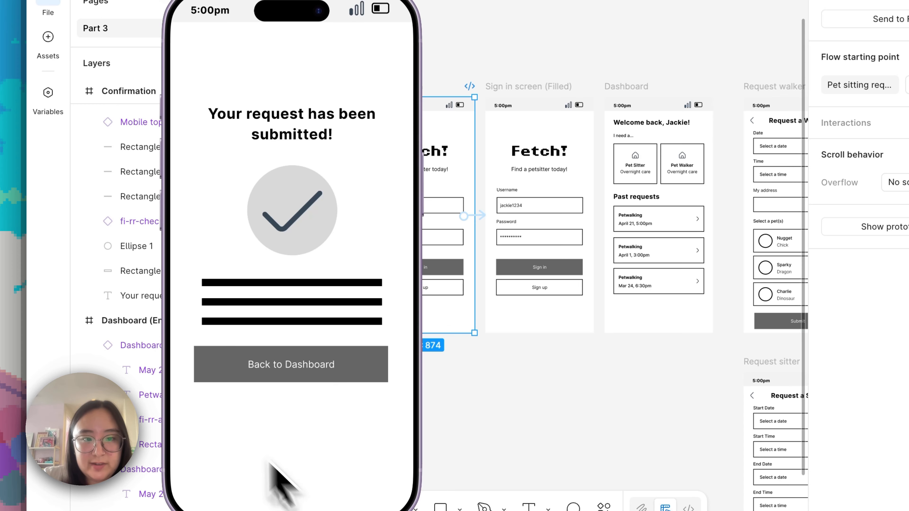
left_click(282, 374)
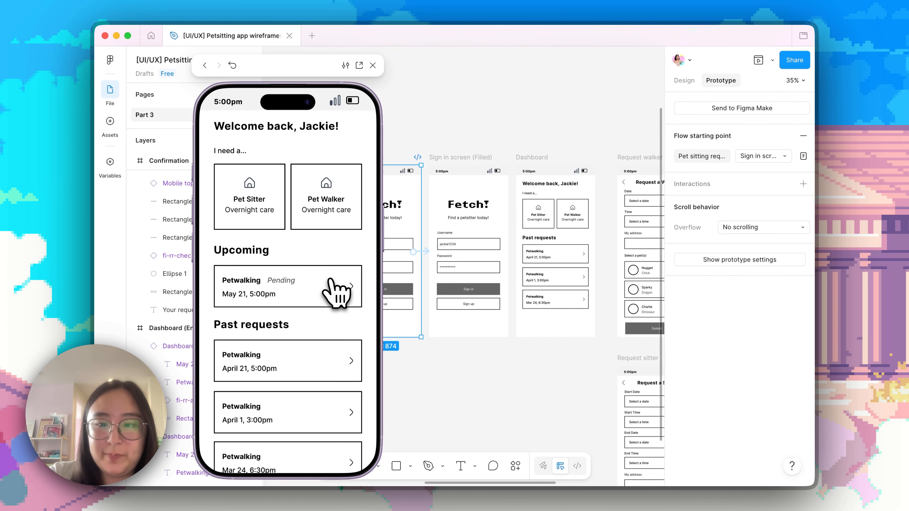
Step: Close the preview and look over the Dashboard, Request walker and Request sitter screens on the canvas
scroll(548, 301, "down", 5)
scroll(547, 301, "right", 5)
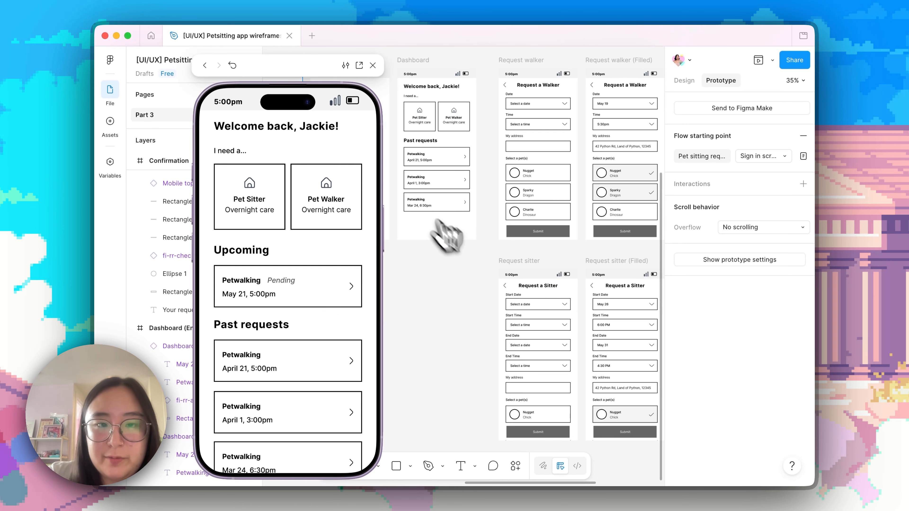
scroll(513, 270, "right", 2)
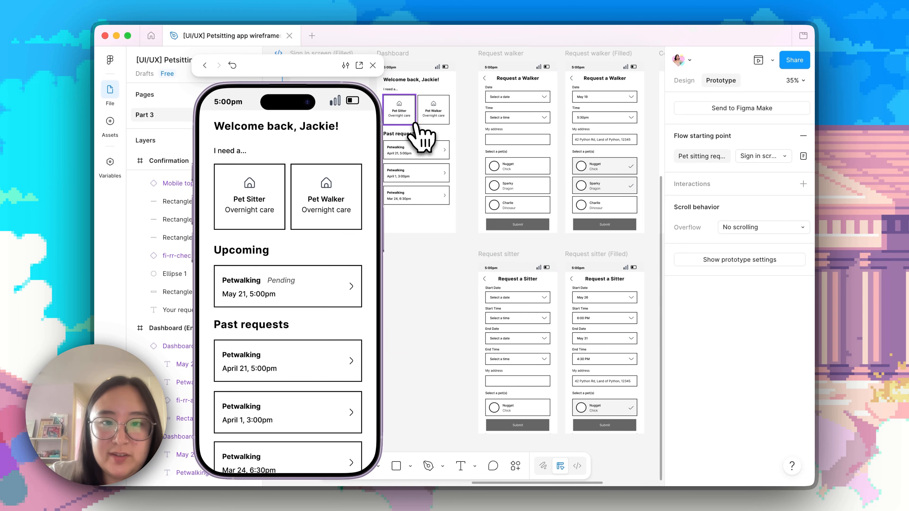
key("super+z")
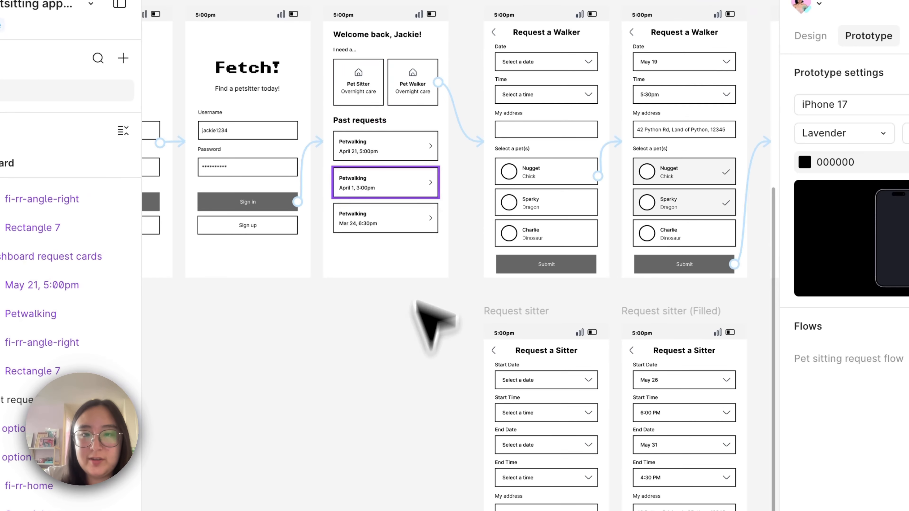
Step: Link the Pet Sitter card on the Dashboard screen to the Request sitter screen
left_click(370, 102)
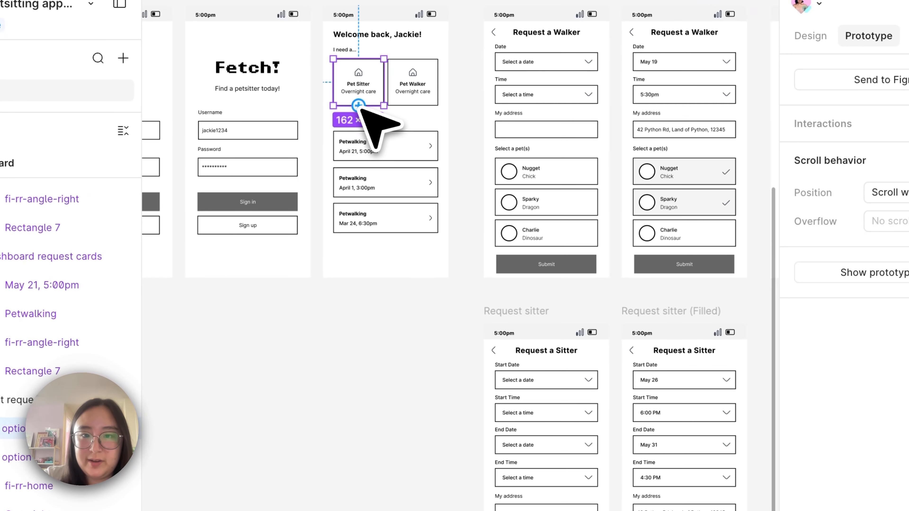
left_click_drag(358, 106, 490, 397)
left_click(358, 342)
scroll(358, 342, "right", 5)
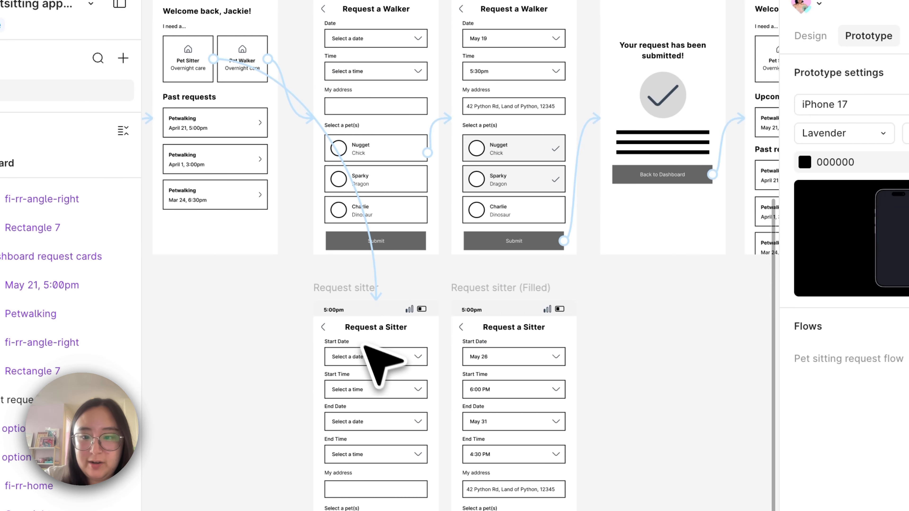
Step: Link the form content of the Request sitter screen to Request sitter (Filled) with on-tap navigation
scroll(364, 347, "down", 5)
left_click(371, 315)
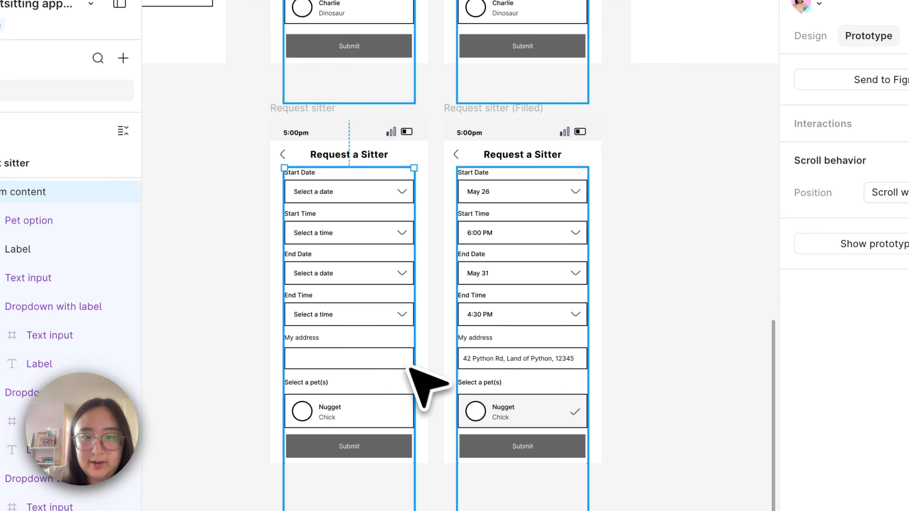
left_click_drag(413, 376, 455, 368)
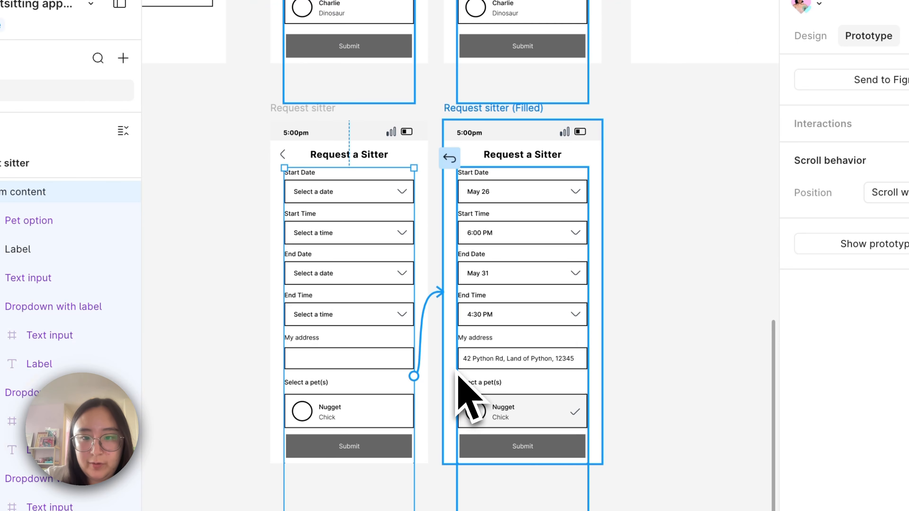
left_click_drag(459, 372, 462, 369)
scroll(659, 282, "right", 2)
scroll(658, 283, "up", 1)
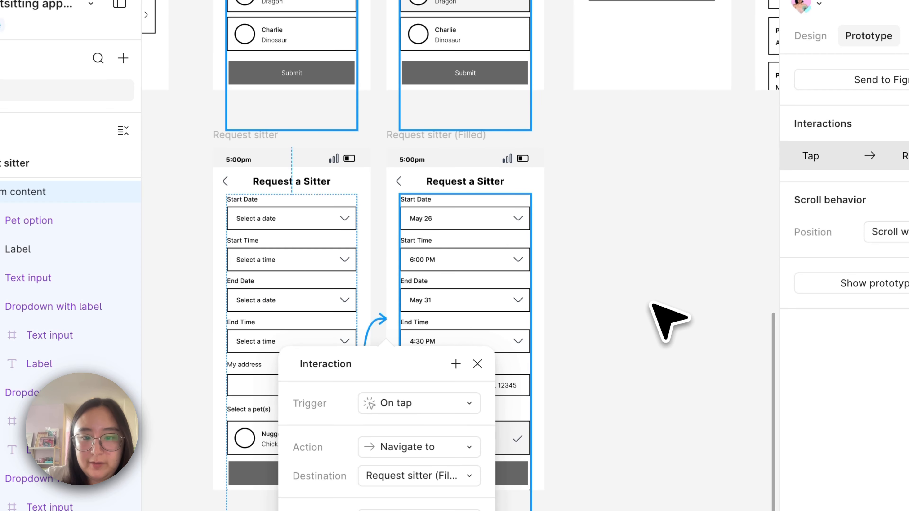
Step: Link the Submit button on Request sitter (Filled) to the Confirmation screen, using on-tap, instant navigation
left_click(512, 473)
scroll(551, 465, "down", 2)
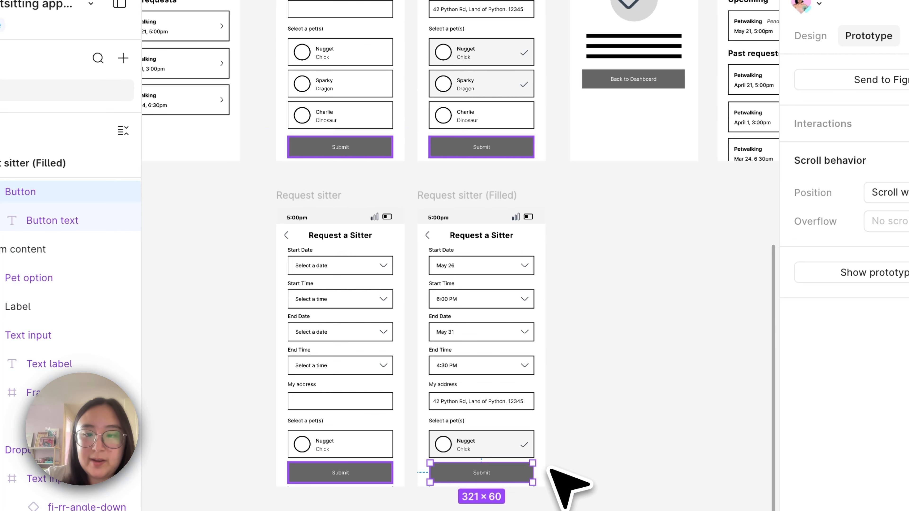
scroll(555, 477, "right", 2)
left_click_drag(489, 483, 586, 169)
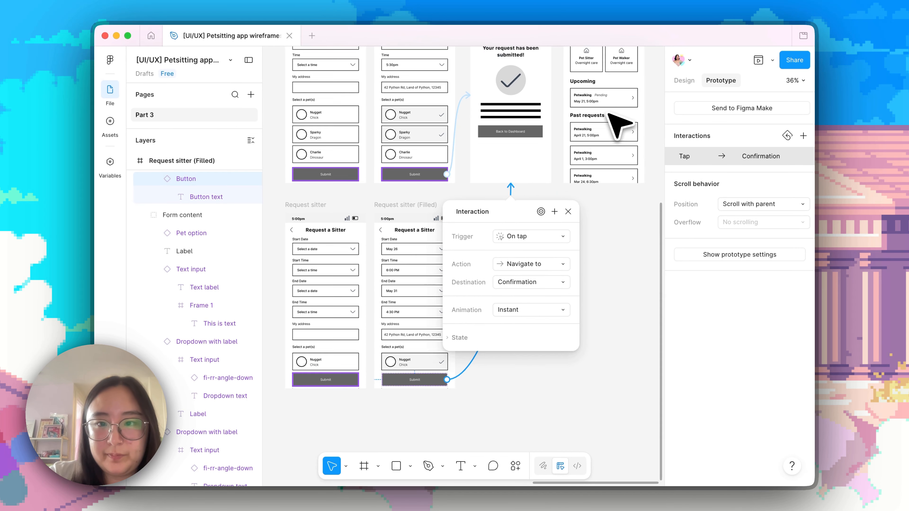
scroll(602, 136, "right", 3)
left_click(578, 152)
Step: Check the Back to Dashboard link and preview the whole pet sitter request flow from signing in through the form and confirmation
scroll(465, 152, "up", 4)
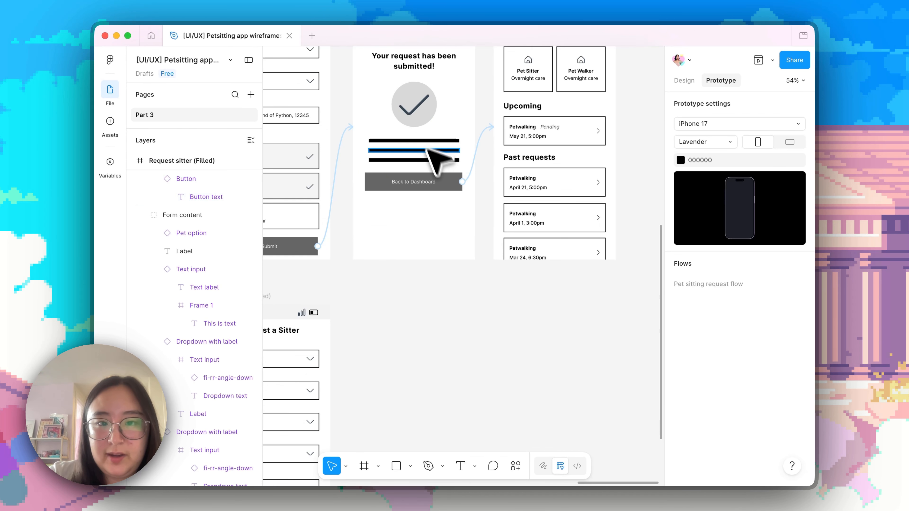
scroll(421, 184, "up", 5)
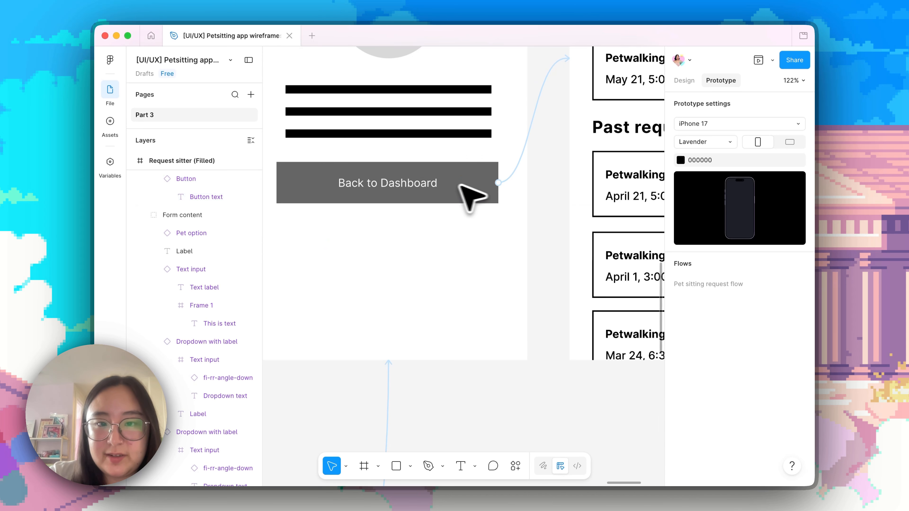
scroll(595, 93, "down", 6)
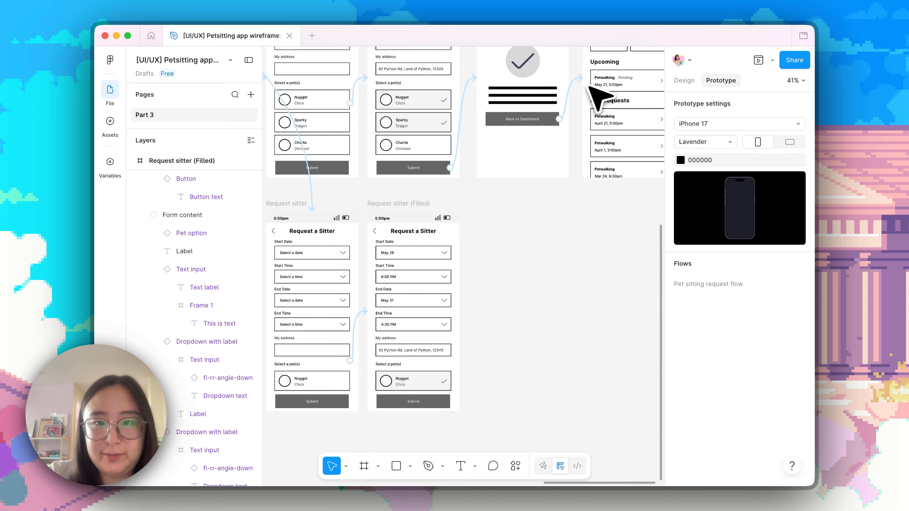
scroll(501, 215, "left", 5)
scroll(501, 215, "up", 3)
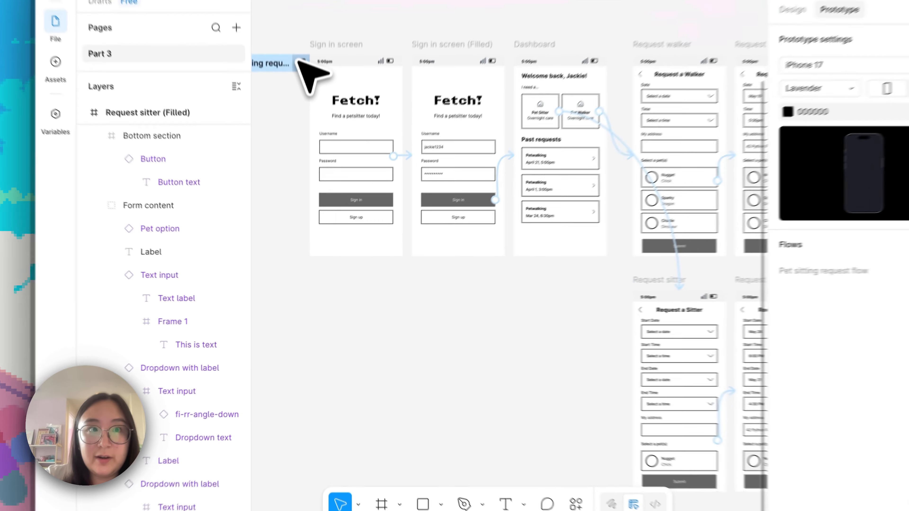
left_click(302, 61)
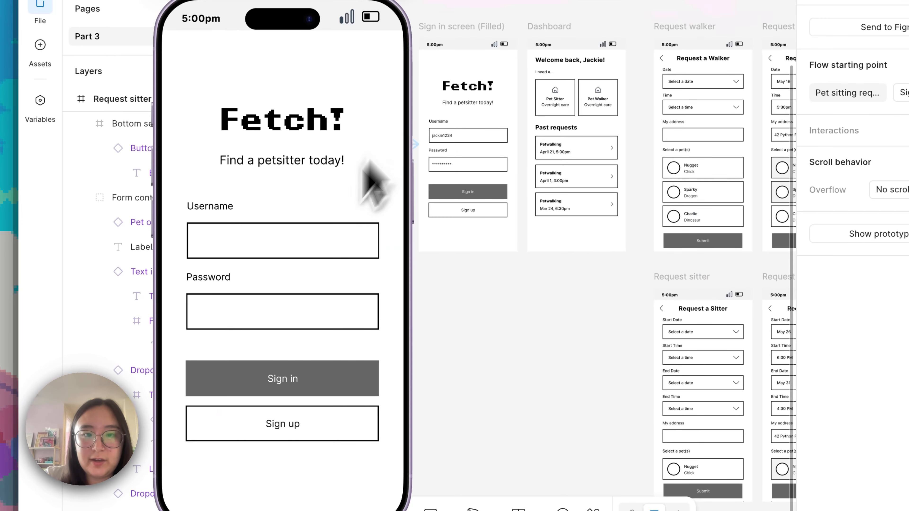
left_click(283, 380)
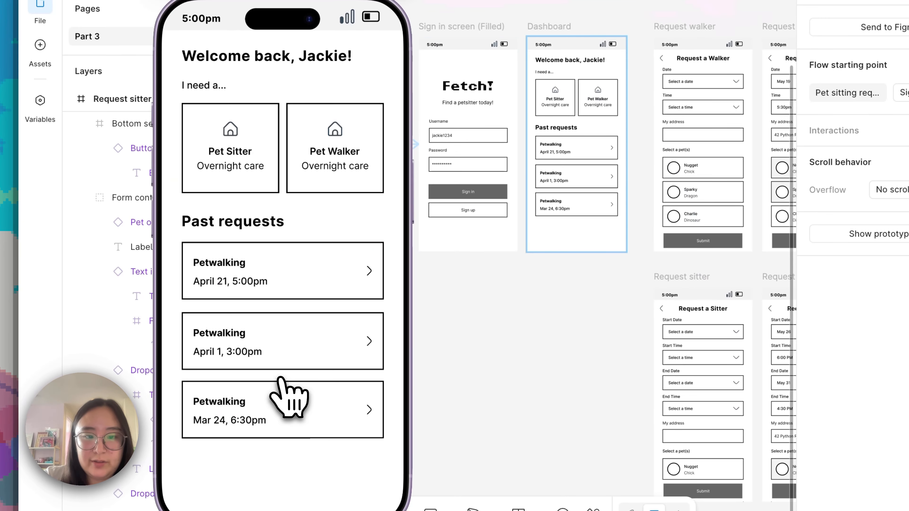
left_click(229, 161)
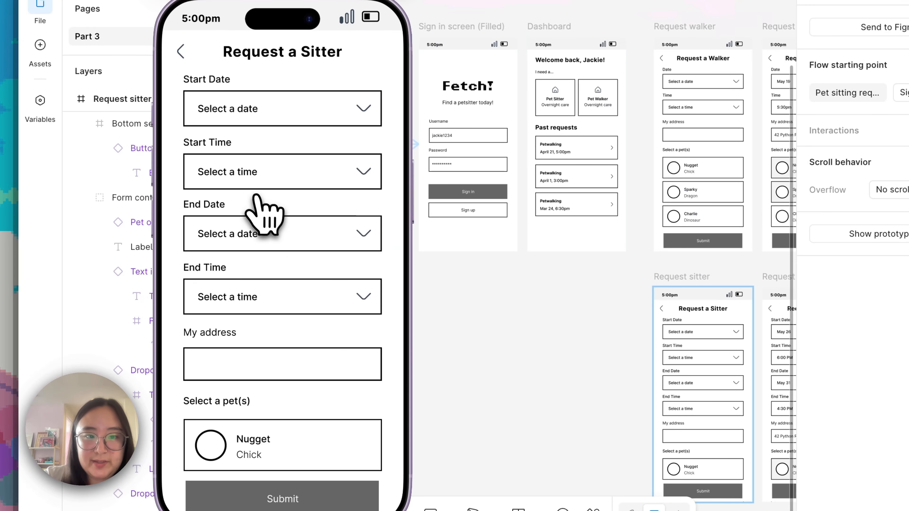
left_click(263, 215)
left_click(255, 500)
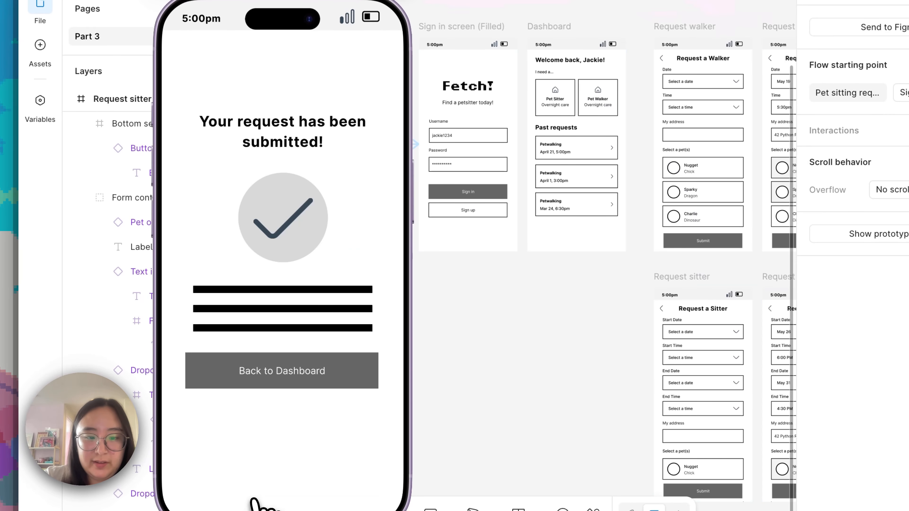
left_click(251, 378)
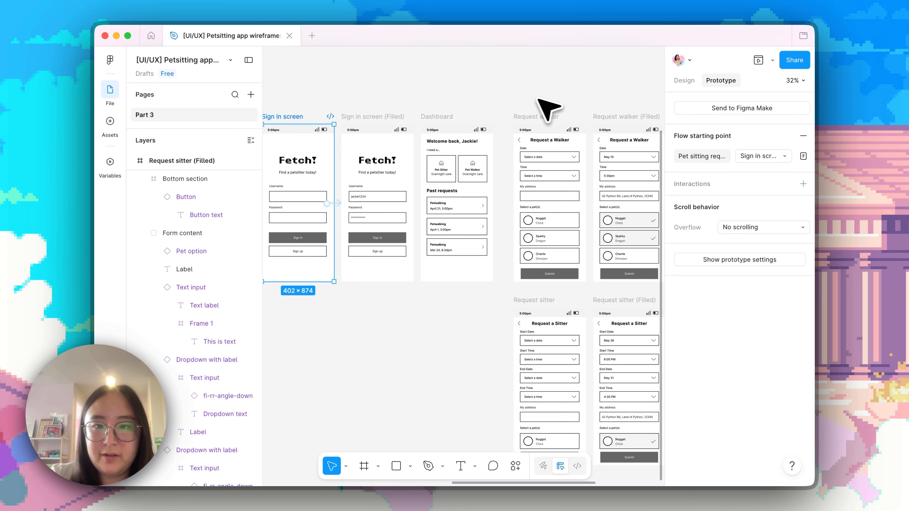
left_click(536, 100)
Step: Preview the flow again from the sign in screen and proceed through the dashboard to the Request a Walker form
scroll(536, 100, "left", 1)
scroll(536, 102, "left", 3)
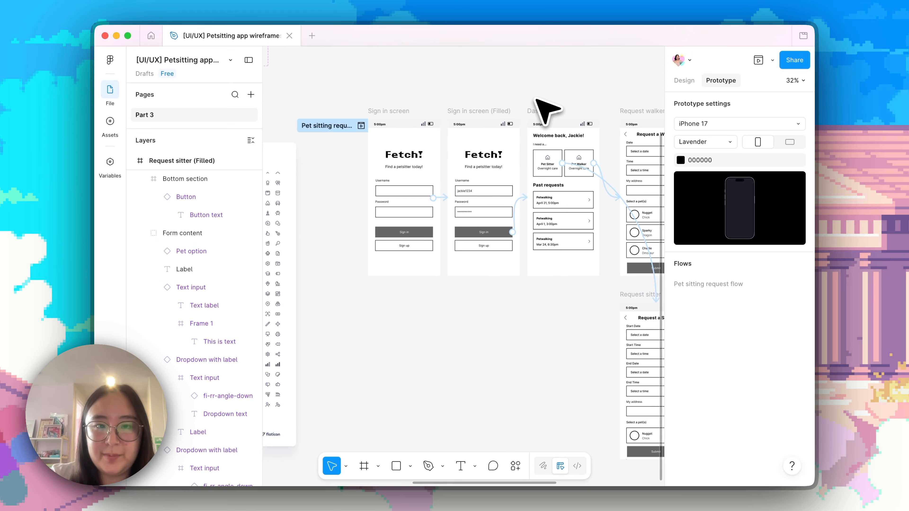
left_click(361, 124)
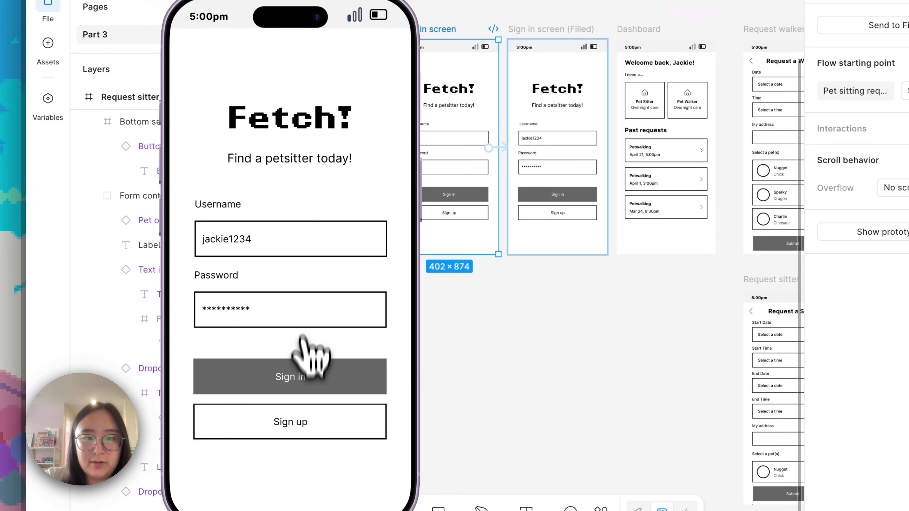
left_click(304, 358)
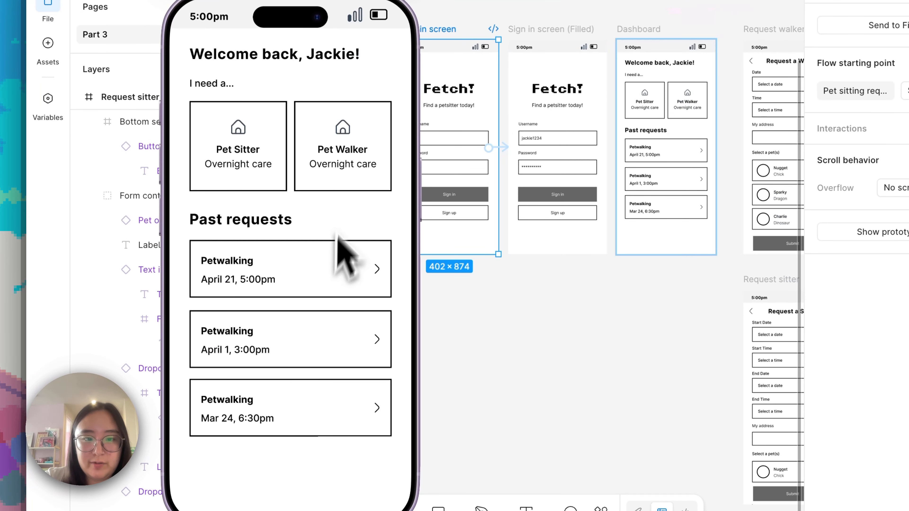
left_click(336, 175)
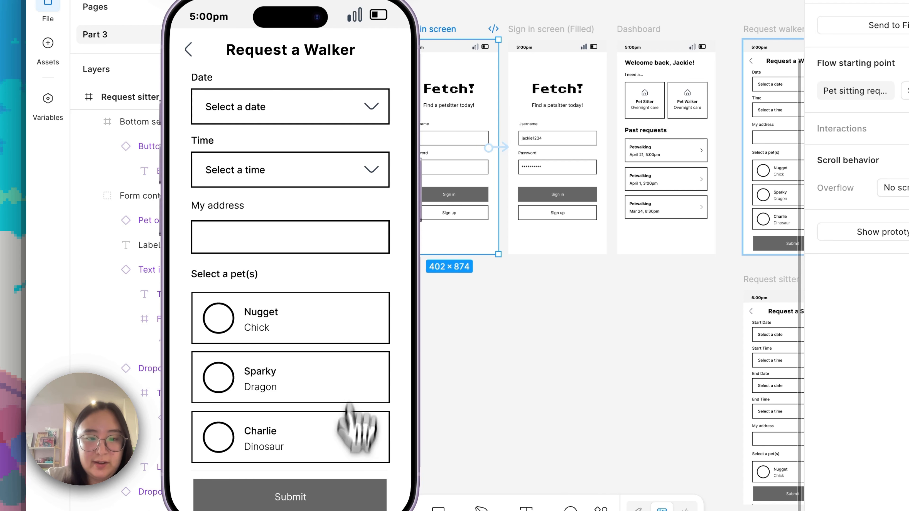
Step: Scroll the Request a Walker form up and down in the preview to examine its scrolling behavior, and close the preview
scroll(315, 358, "down", 2)
scroll(310, 319, "down", 2)
scroll(312, 451, "up", 5)
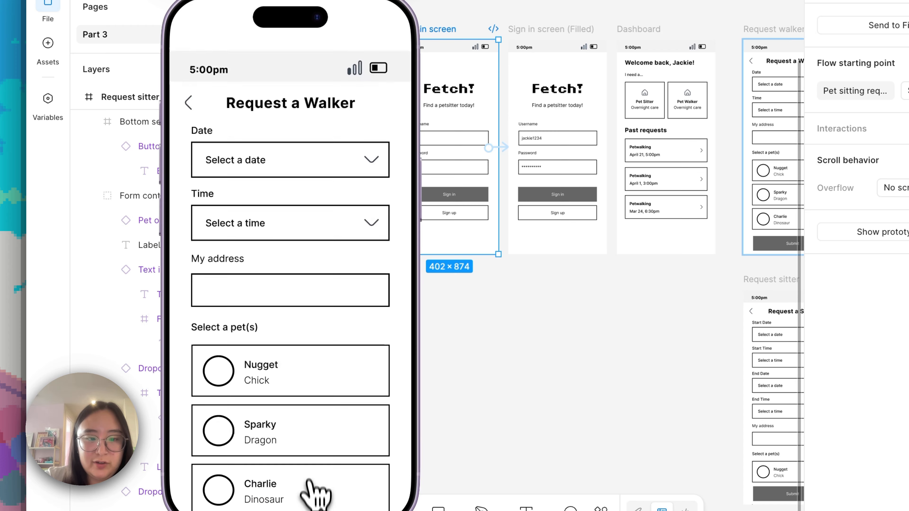
scroll(352, 180, "down", 5)
scroll(416, 315, "up", 3)
scroll(400, 223, "down", 2)
scroll(406, 283, "up", 3)
scroll(361, 213, "down", 4)
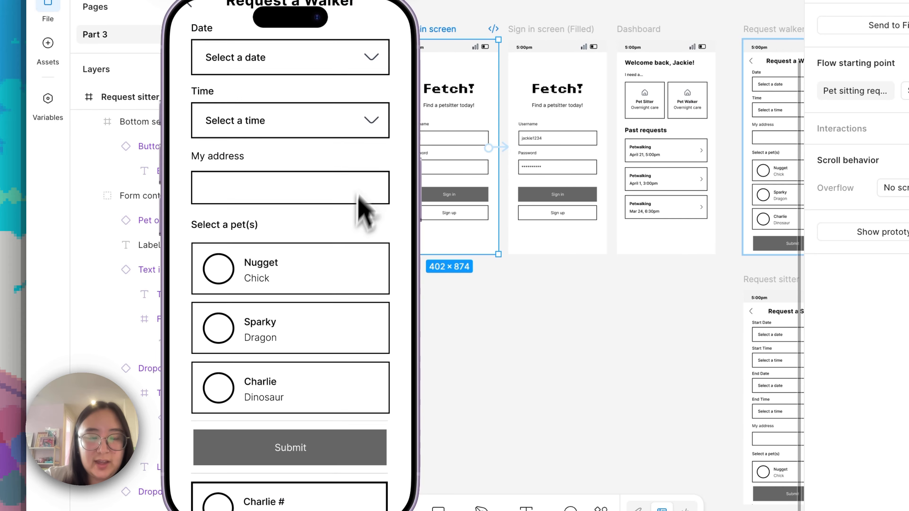
scroll(363, 181, "up", 3)
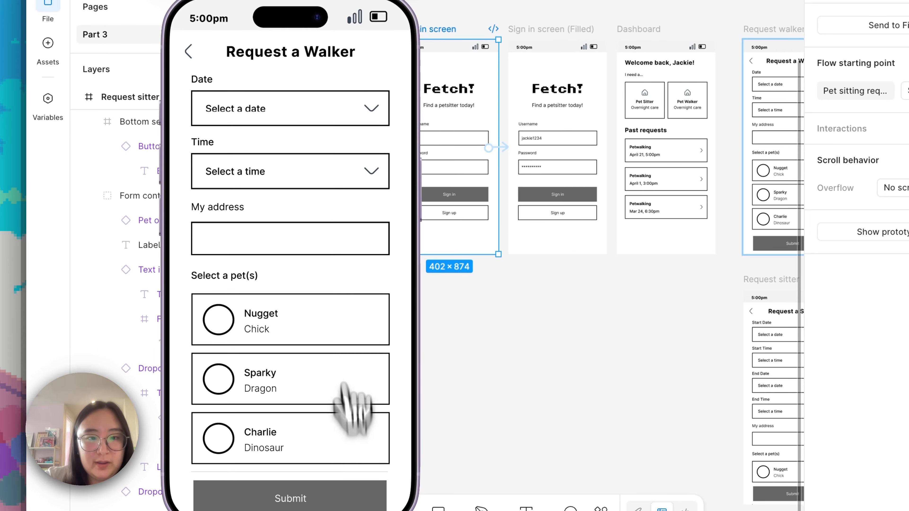
scroll(330, 187, "down", 3)
scroll(336, 219, "up", 3)
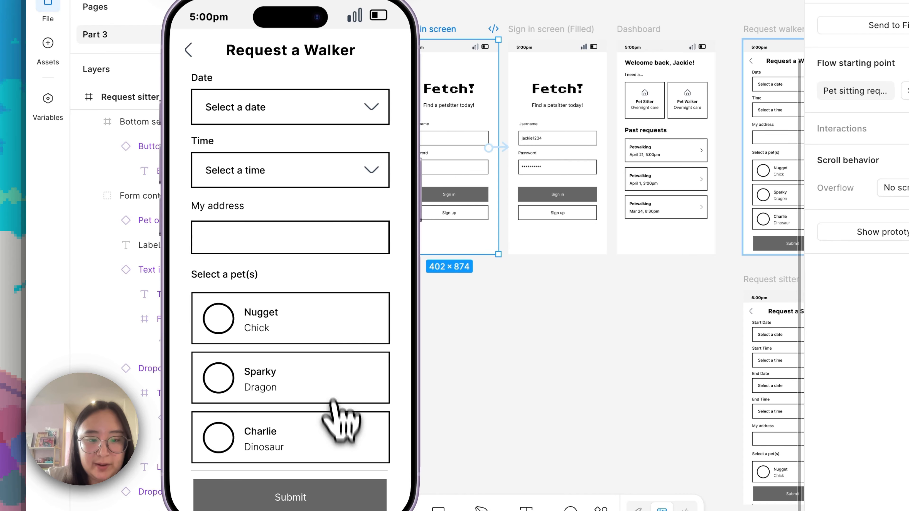
scroll(339, 387, "down", 3)
scroll(369, 159, "up", 3)
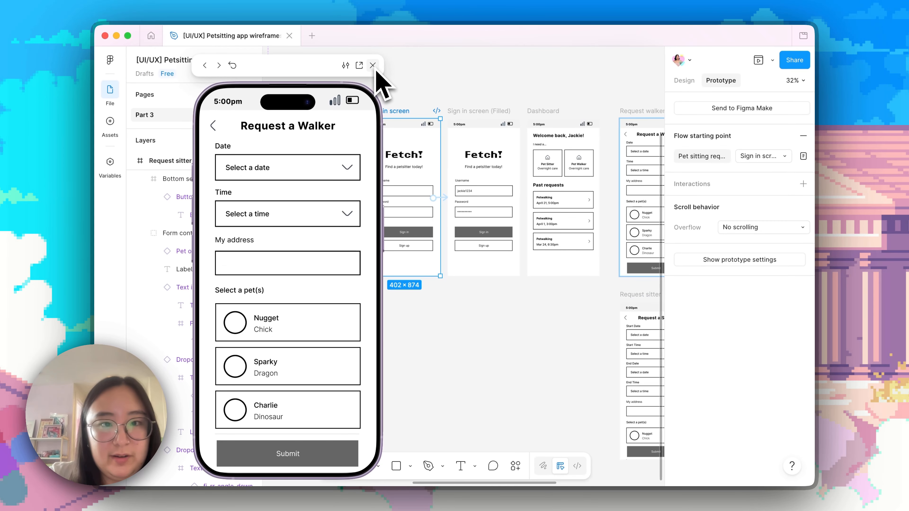
left_click(375, 70)
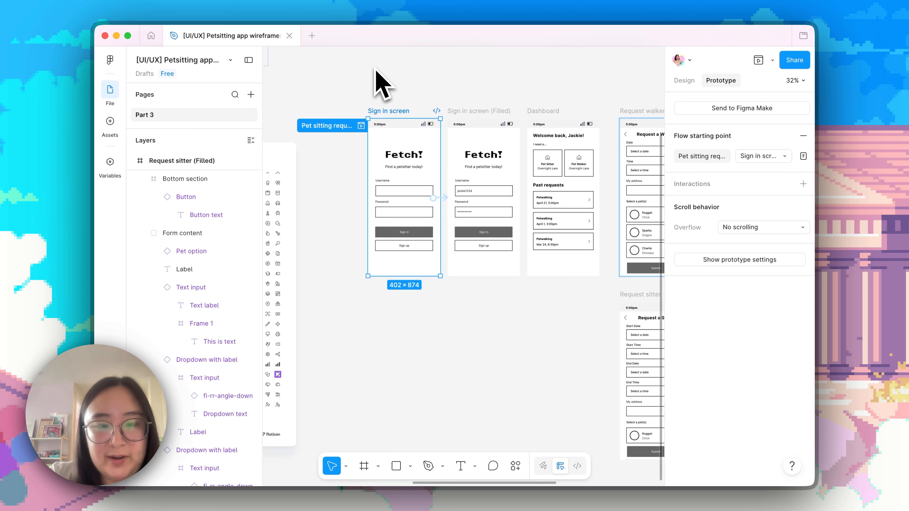
Step: Set the scroll overflow of the Request walker screen to Vertical
scroll(434, 93, "right", 5)
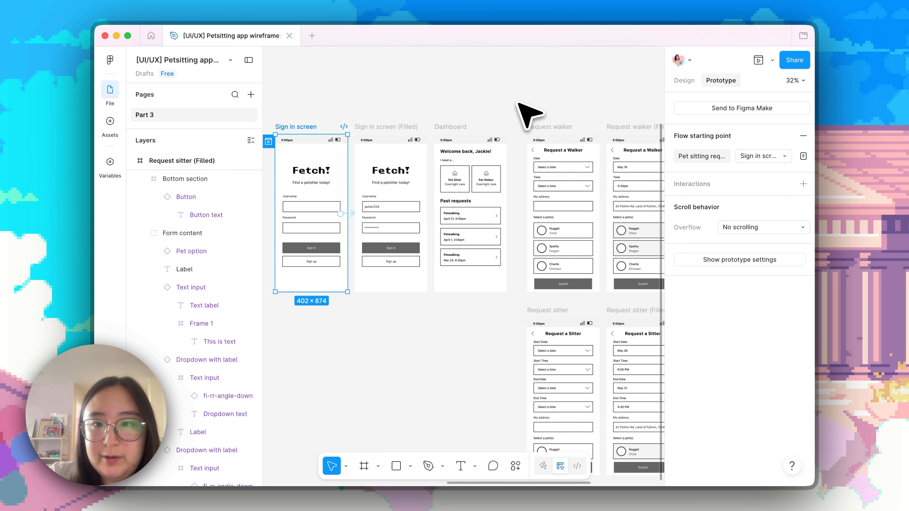
scroll(518, 104, "right", 2)
scroll(487, 118, "up", 3)
left_click(465, 123)
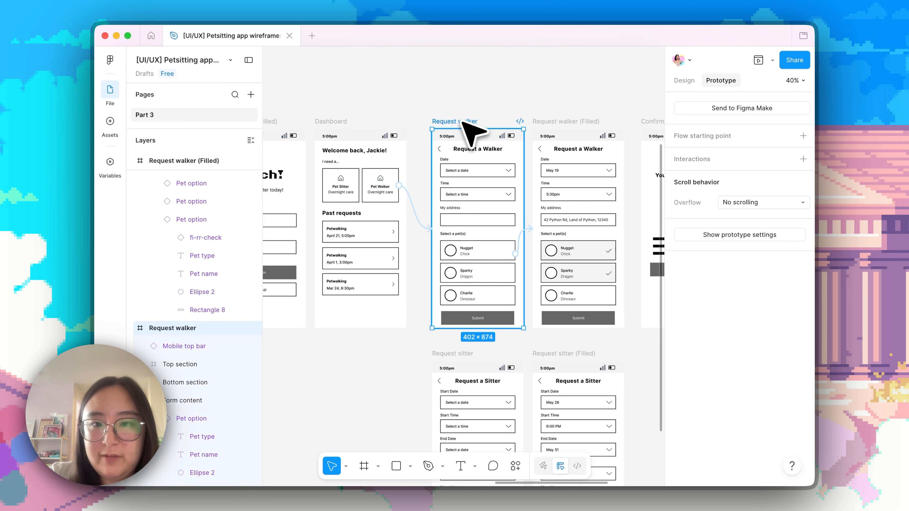
scroll(472, 133, "up", 5)
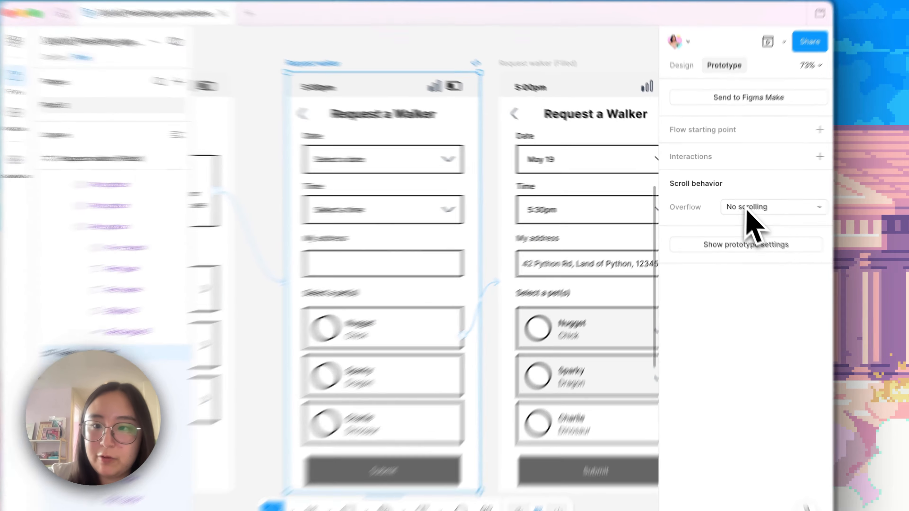
left_click(746, 203)
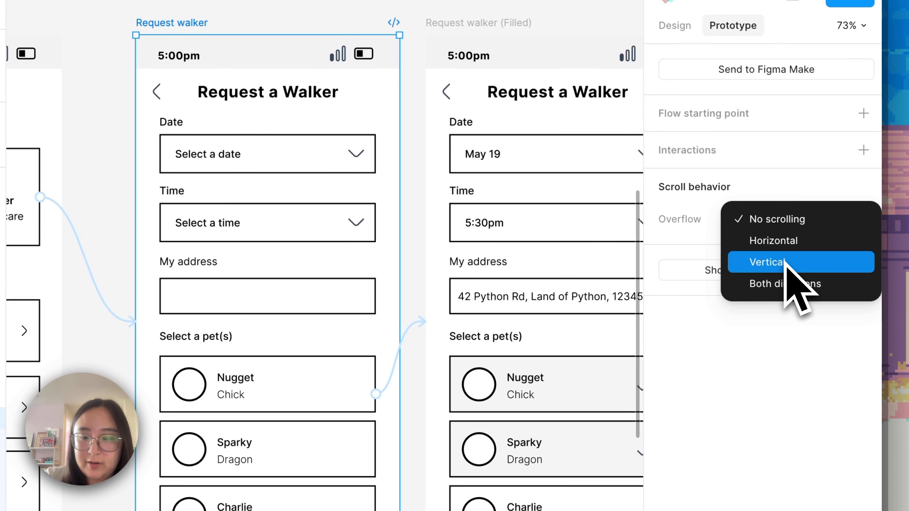
left_click(785, 263)
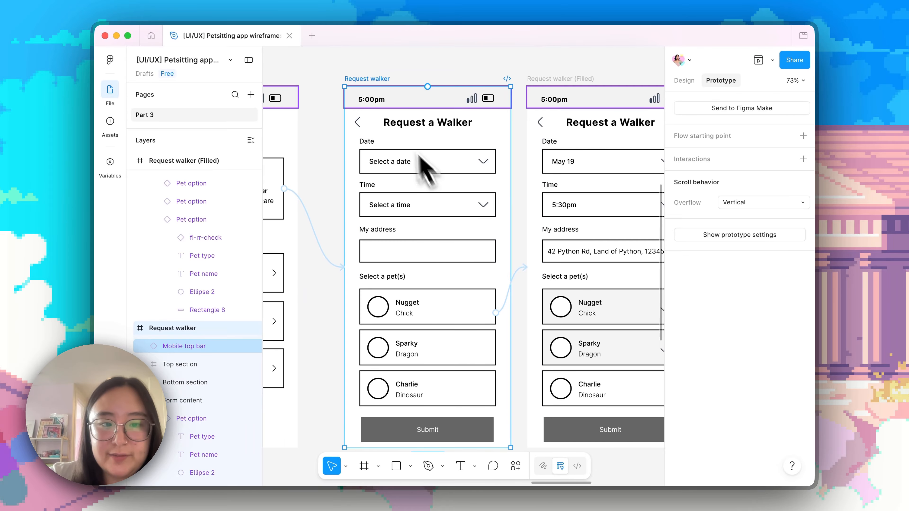
Step: Set the scroll position of the mobile top bar on the Request walker screen to Fixed (stay in place)
scroll(176, 392, "down", 1)
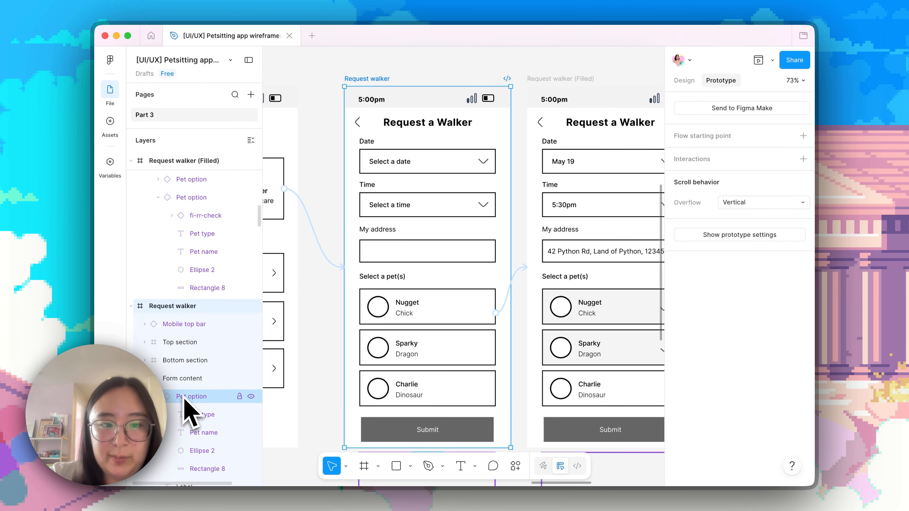
left_click(145, 378)
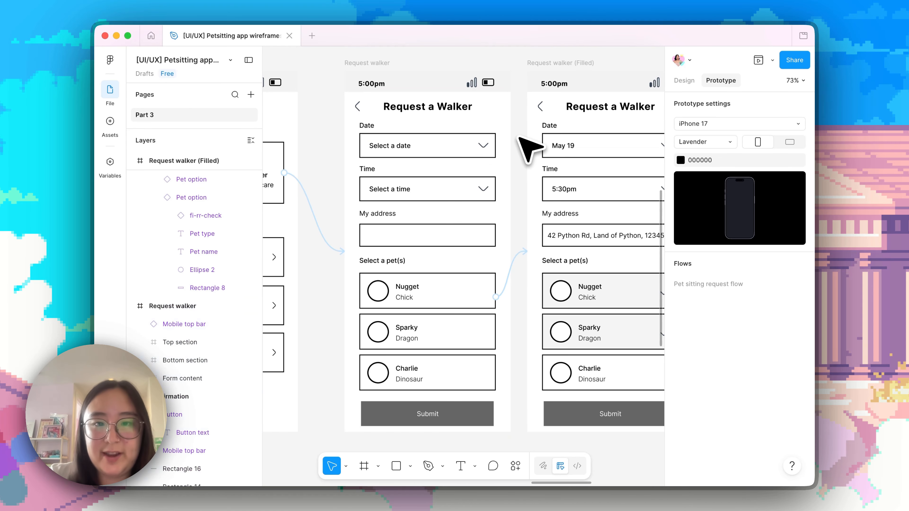
left_click(504, 83)
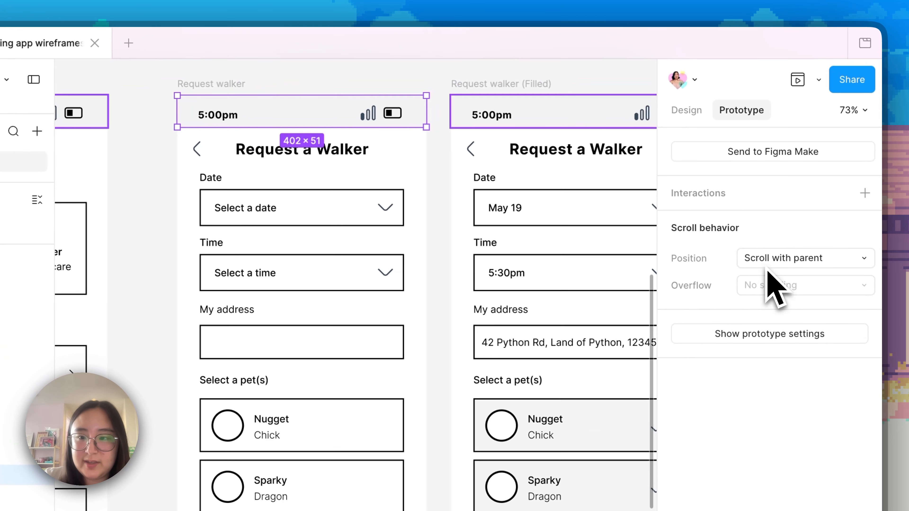
left_click(767, 250)
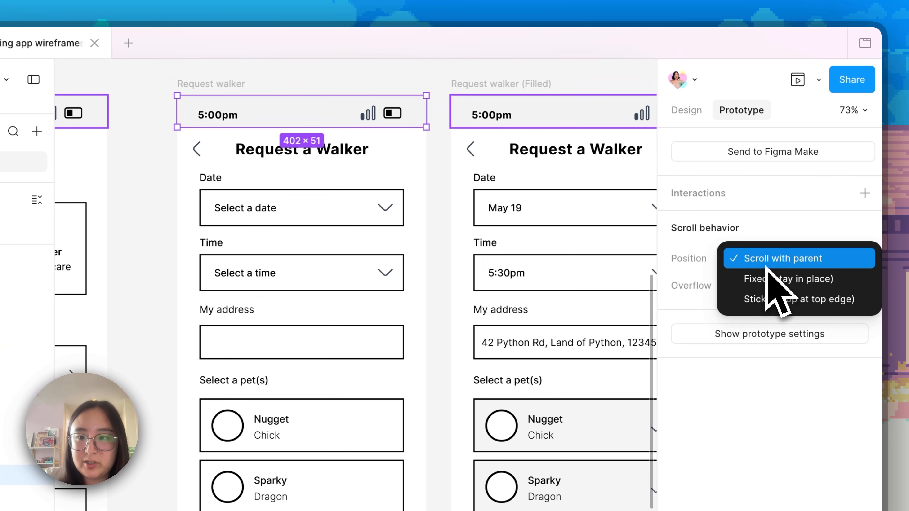
left_click(769, 284)
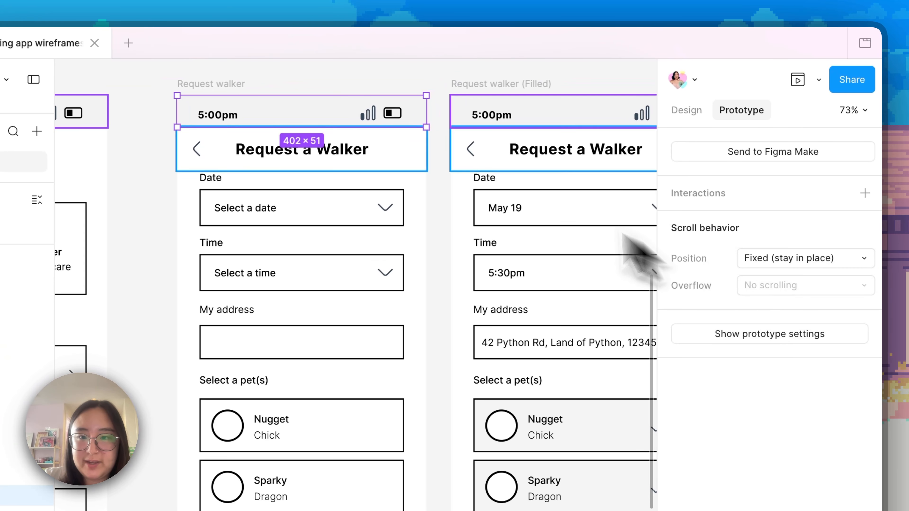
Step: Set the scroll position of the title section and the Submit button section on the Request walker screen to Fixed (stay in place)
left_click(424, 158)
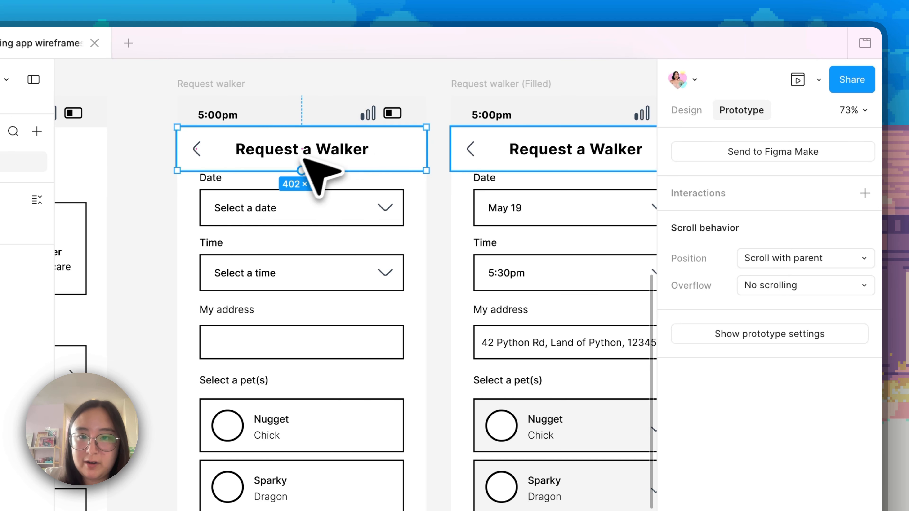
left_click(789, 259)
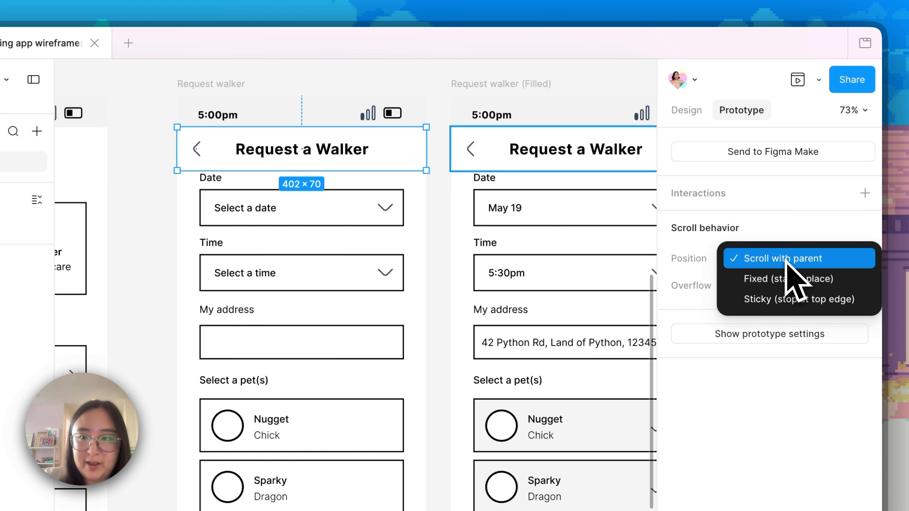
left_click(789, 280)
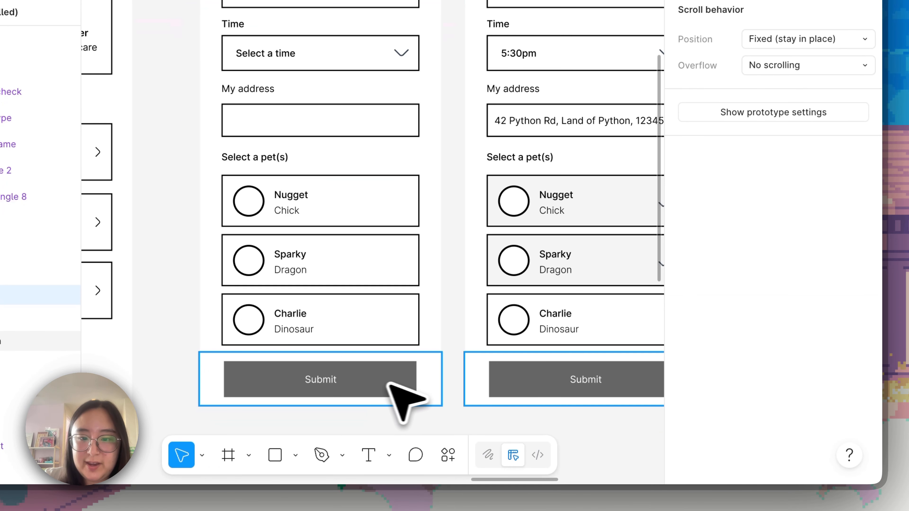
left_click(401, 383)
left_click(800, 40)
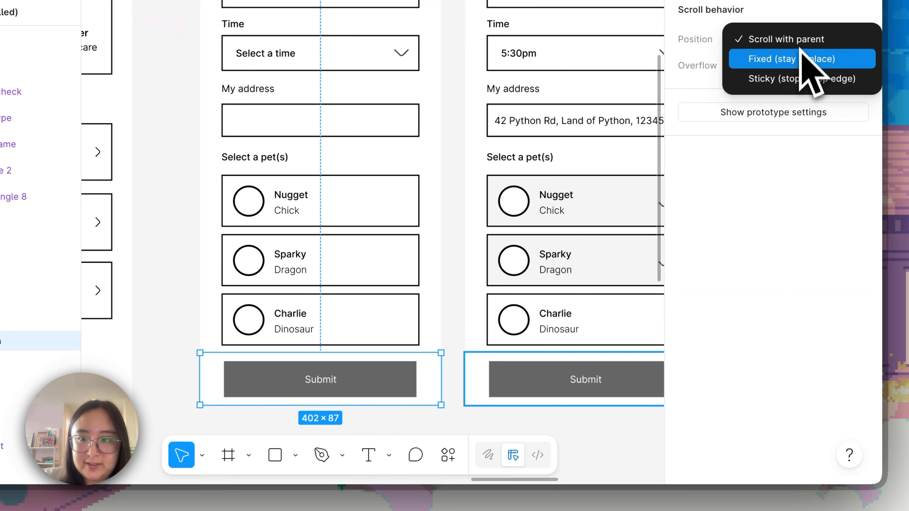
left_click(800, 60)
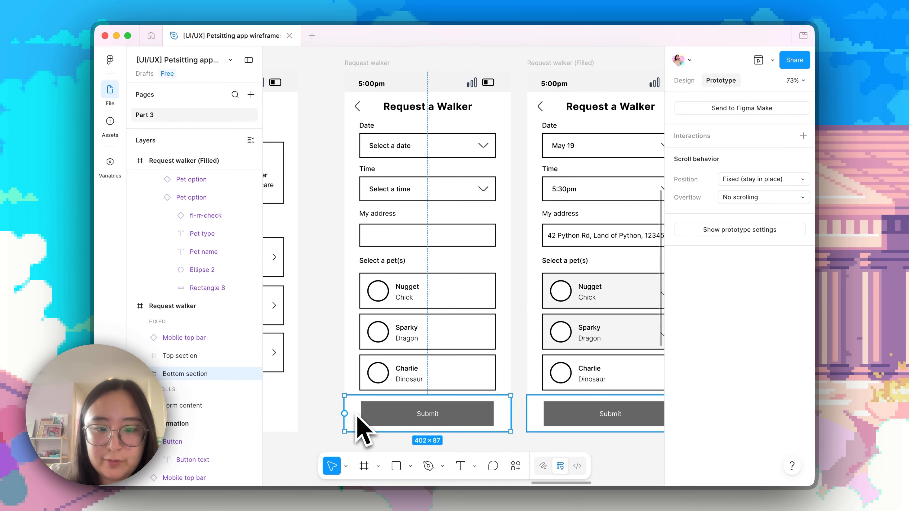
Step: Examine which Request walker layers are fixed and which scroll, checking the mobile top bar, top section, bottom section and form content
left_click(491, 106)
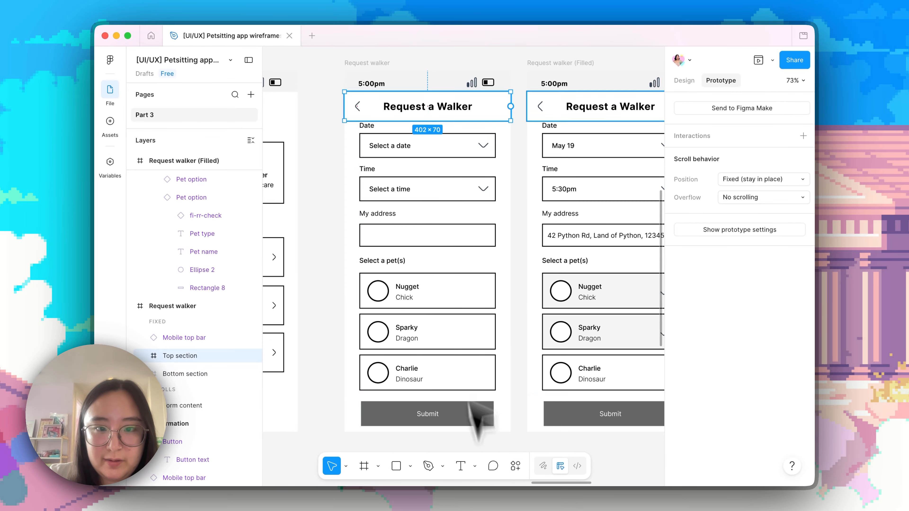
left_click(443, 417)
left_click(144, 374)
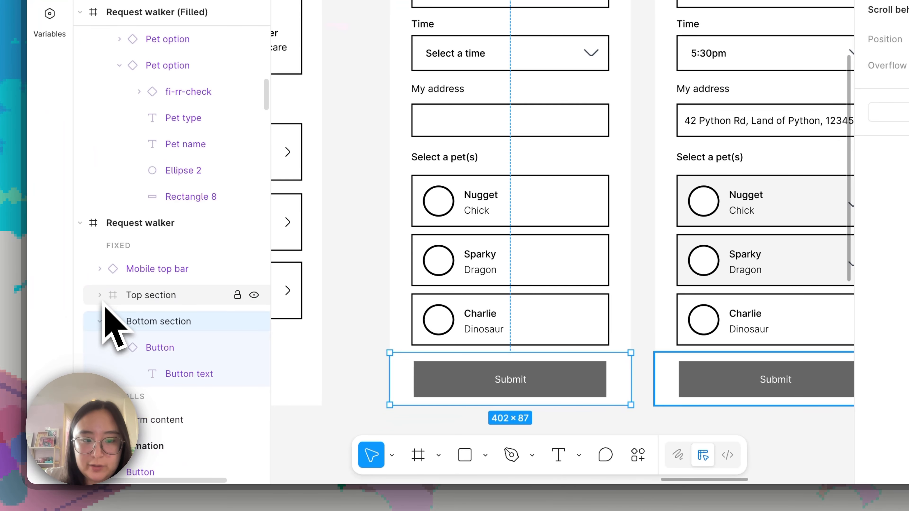
left_click(100, 296)
left_click(100, 295)
left_click(100, 320)
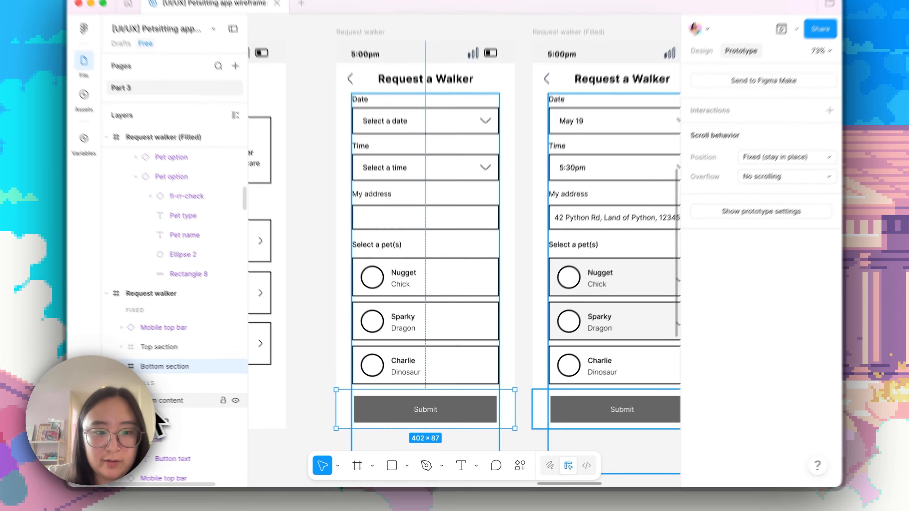
left_click(185, 405)
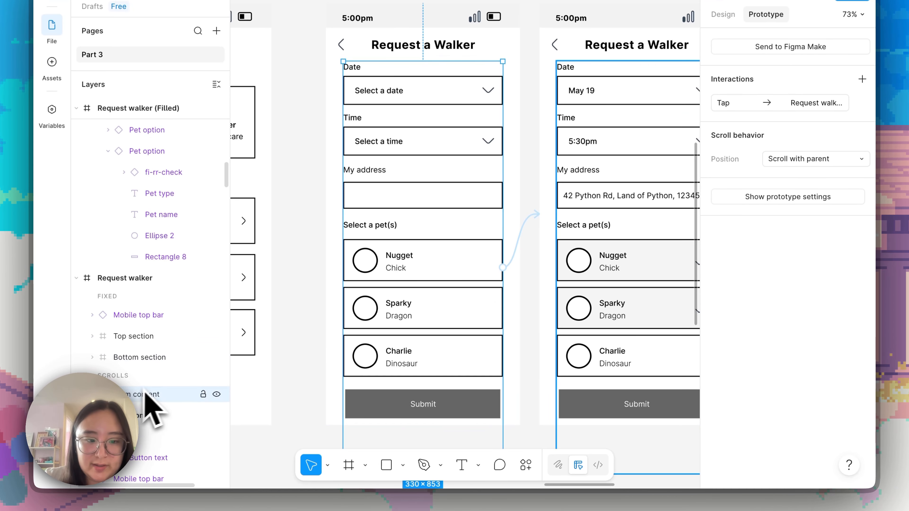
left_click(139, 317)
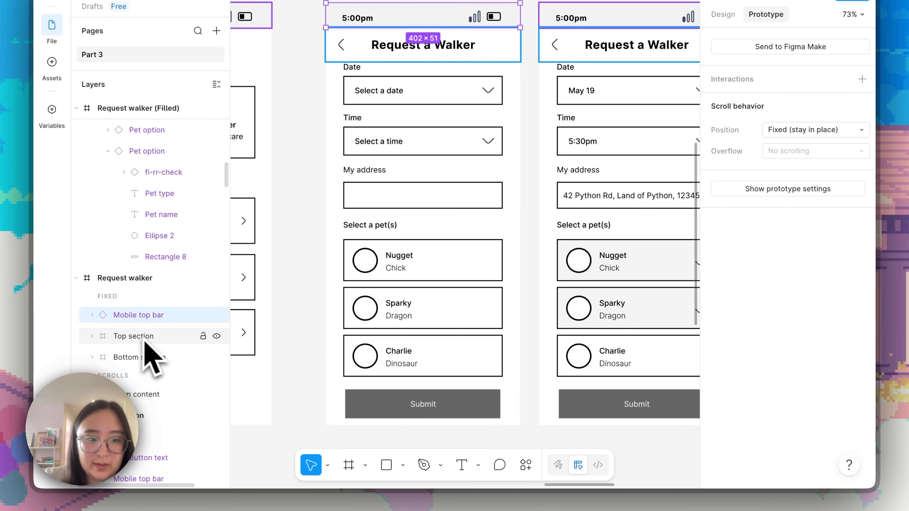
left_click(154, 338)
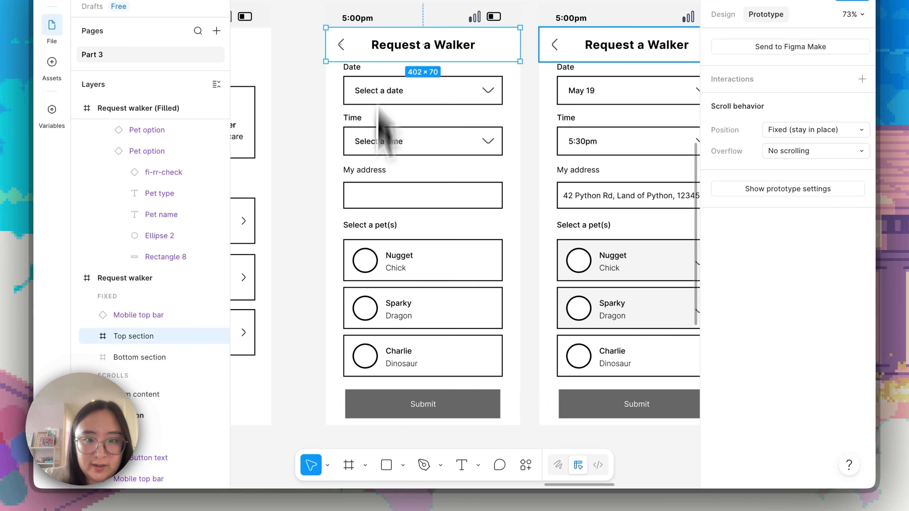
left_click(385, 422)
left_click(319, 337)
Step: Preview the flow from the sign in screen, sign in, and open the Pet Walker request form from the dashboard
scroll(319, 337, "down", 4)
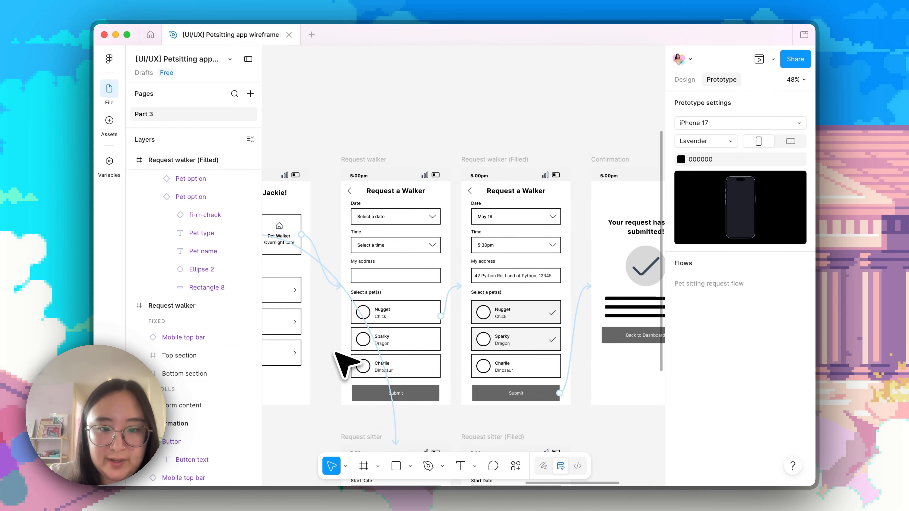
scroll(319, 337, "left", 9)
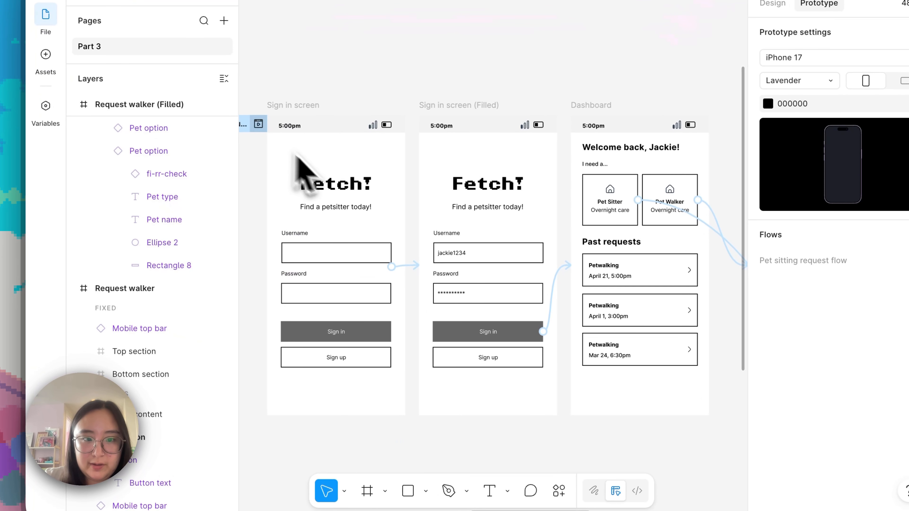
left_click(337, 218)
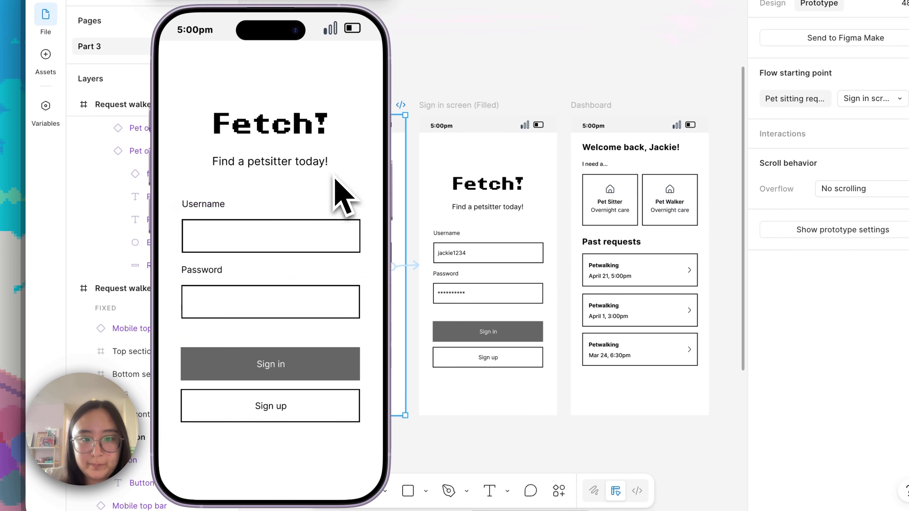
left_click(284, 366)
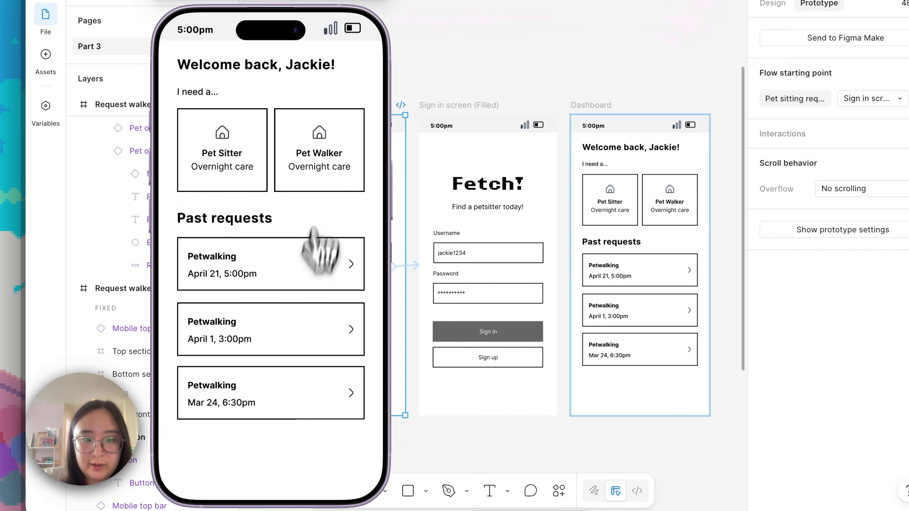
left_click(325, 164)
Step: Scroll the Request a Walker form repeatedly in the preview to check its fixed sections, advance to the filled form, and close the preview
scroll(321, 179, "down", 2)
scroll(321, 179, "up", 2)
scroll(318, 188, "down", 2)
scroll(319, 189, "down", 1)
scroll(319, 190, "up", 2)
scroll(319, 189, "down", 2)
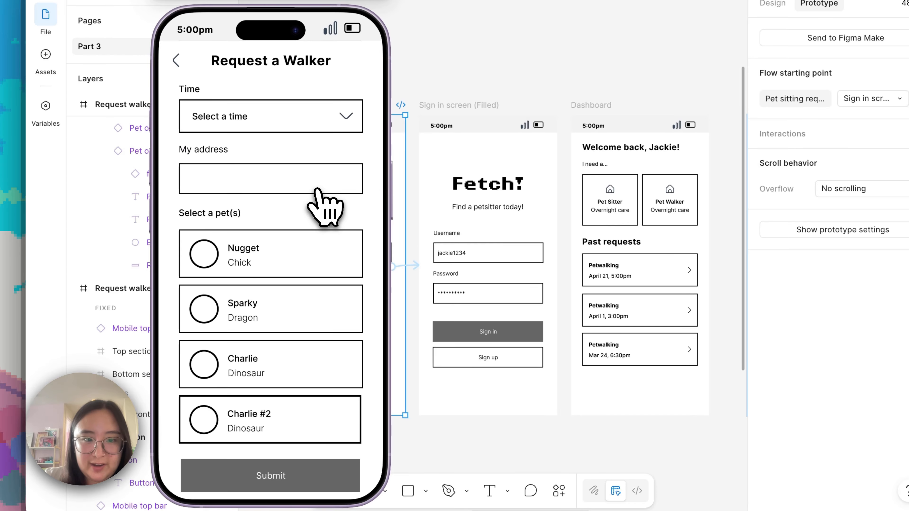
scroll(303, 274, "up", 2)
scroll(303, 280, "down", 2)
scroll(302, 283, "up", 2)
scroll(301, 286, "down", 2)
scroll(302, 286, "up", 2)
scroll(303, 286, "down", 2)
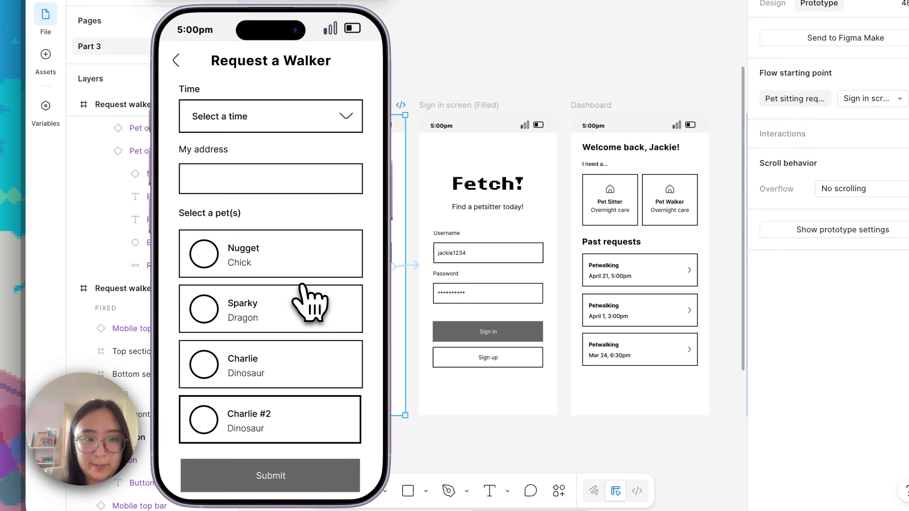
scroll(302, 287, "up", 2)
scroll(309, 302, "up", 1)
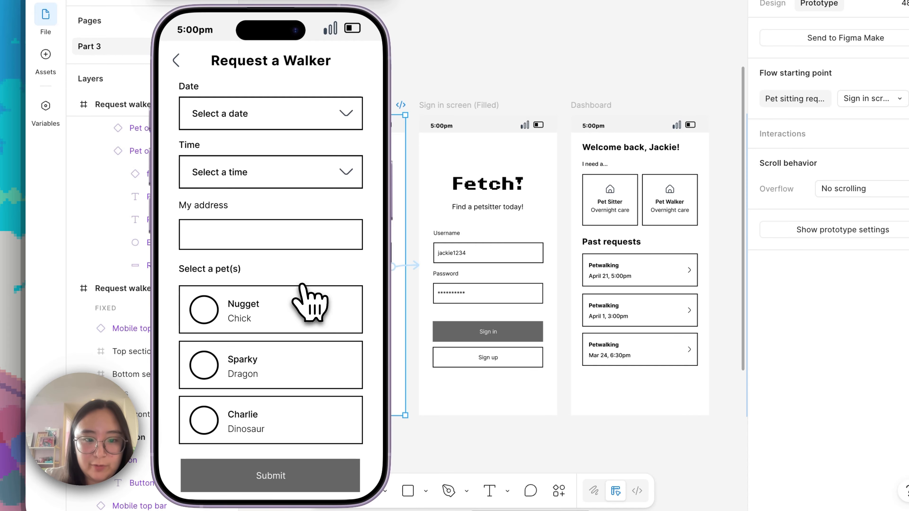
scroll(310, 302, "down", 3)
scroll(275, 422, "up", 3)
scroll(275, 429, "down", 3)
scroll(270, 423, "up", 1)
scroll(270, 422, "up", 2)
scroll(278, 432, "down", 3)
scroll(278, 440, "up", 3)
scroll(278, 481, "down", 2)
scroll(305, 426, "up", 2)
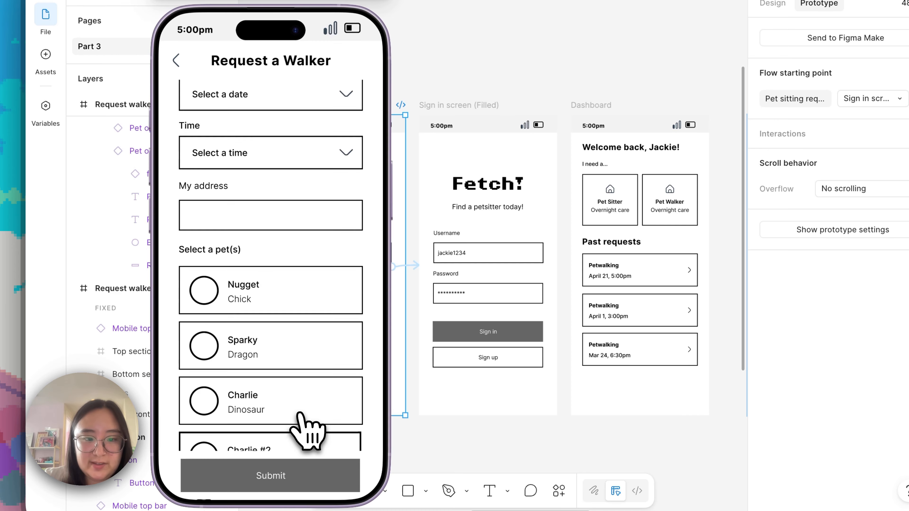
scroll(302, 393, "down", 2)
left_click(300, 354)
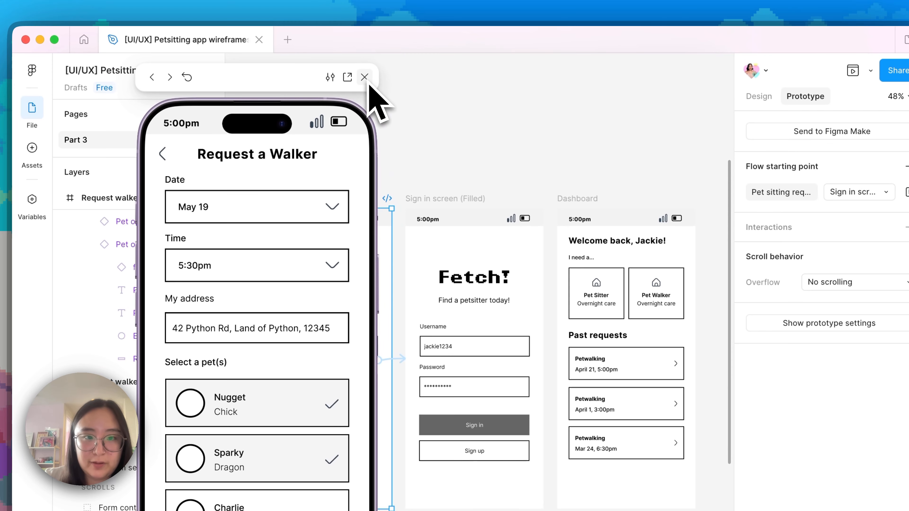
left_click(365, 77)
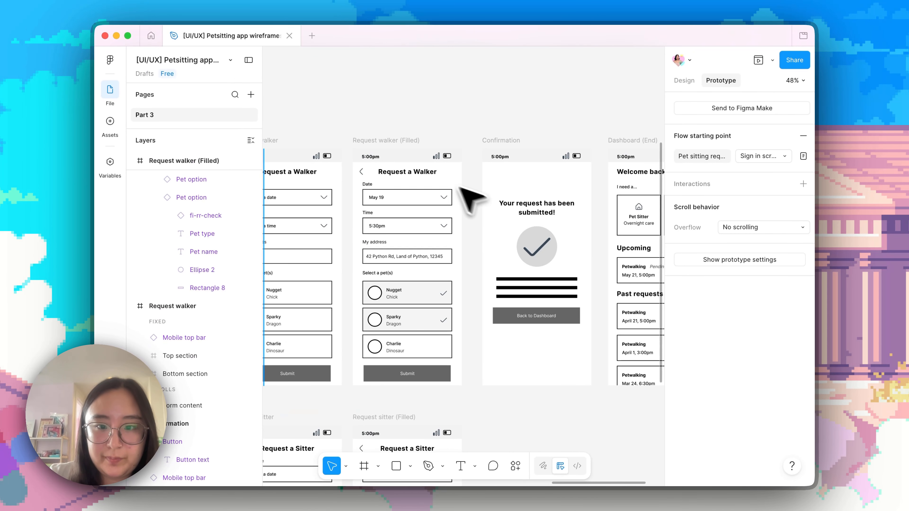
Step: Set the mobile top bar, title section and Submit section of the Request walker (Filled) screen together to Fixed (stay in place)
left_click(442, 176)
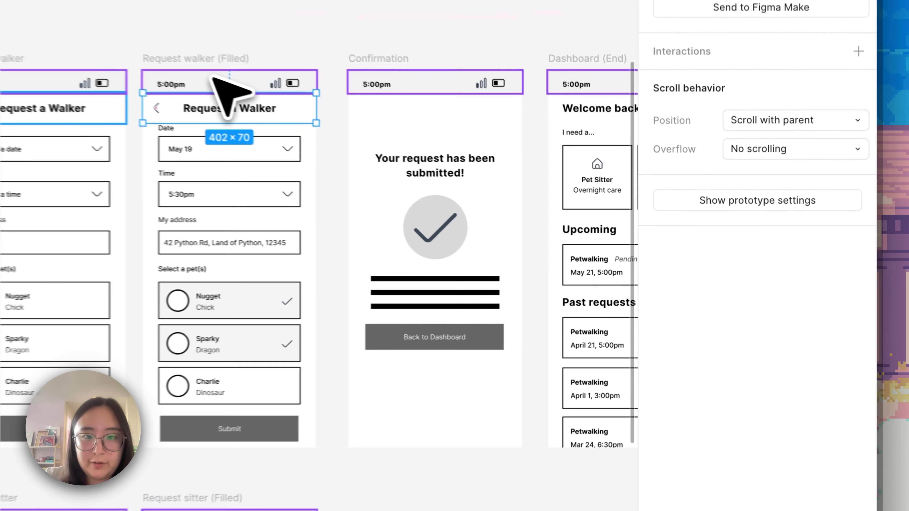
left_click(404, 159)
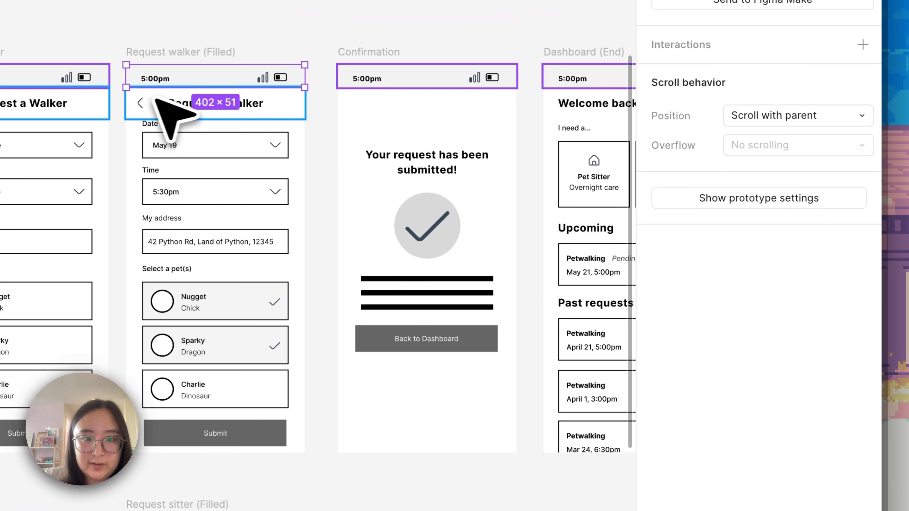
scroll(153, 98, "left", 1)
left_click(188, 94, "shift")
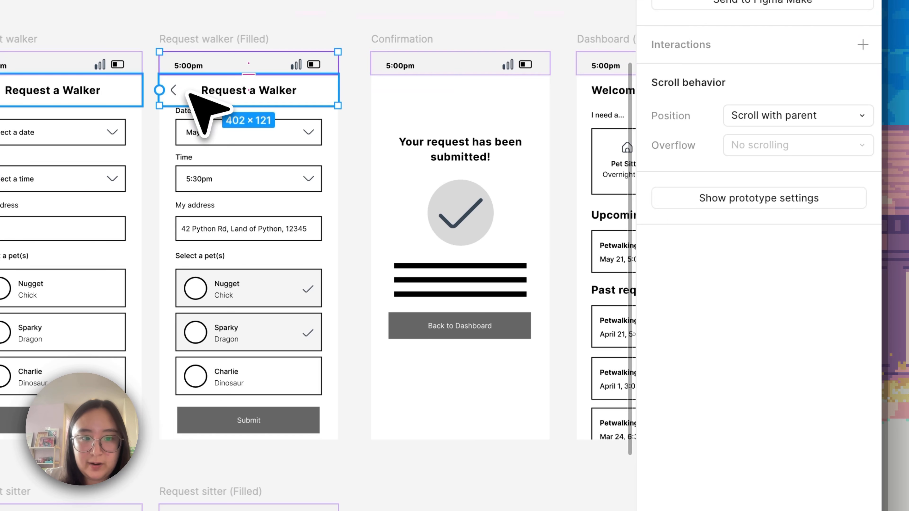
left_click(243, 426, "shift")
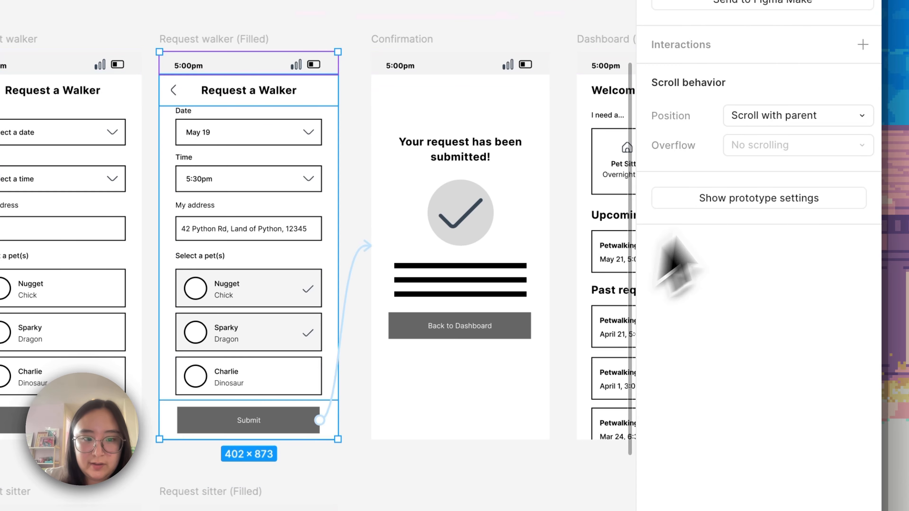
left_click(785, 118)
left_click(787, 138)
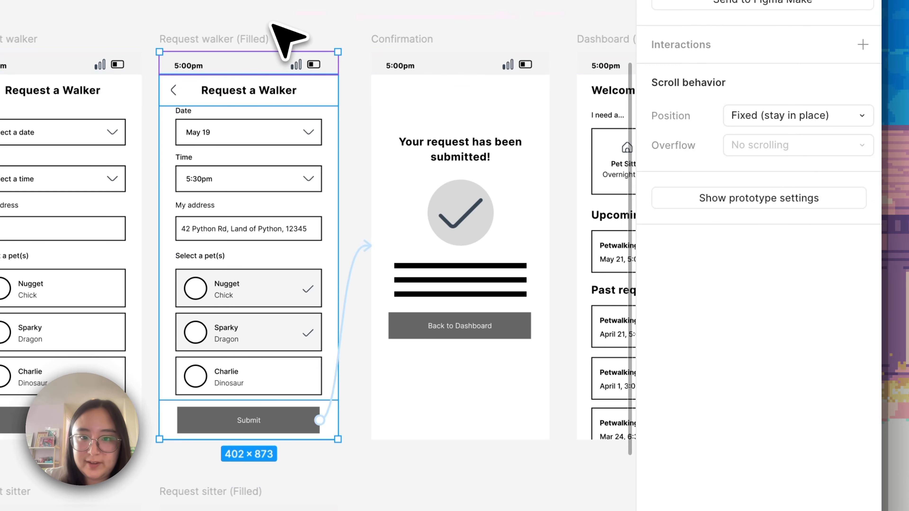
Step: Set the scroll overflow of the Request walker (Filled) screen to Vertical
left_click(247, 38)
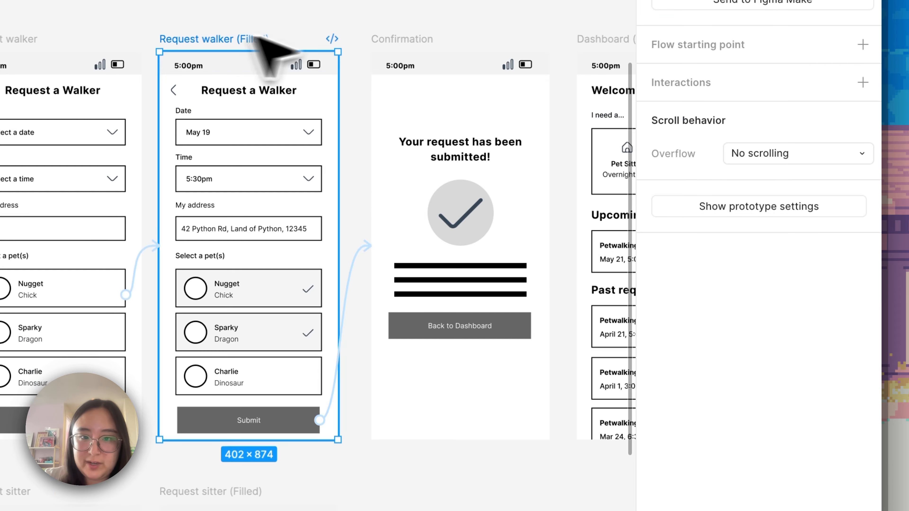
left_click(752, 160)
left_click(767, 199)
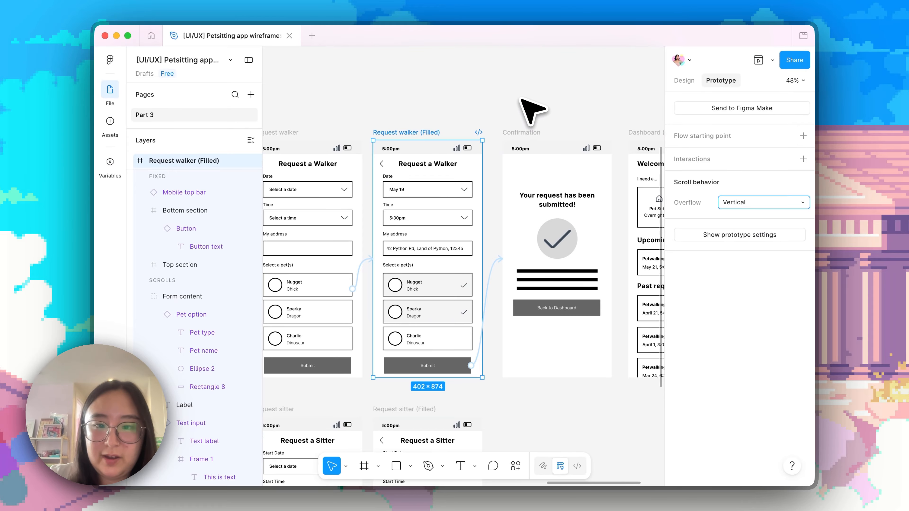
left_click(521, 99)
Step: Preview the Pet sitting request flow and go through sign in and the dashboard to the Pet Walker request form
scroll(522, 104, "left", 15)
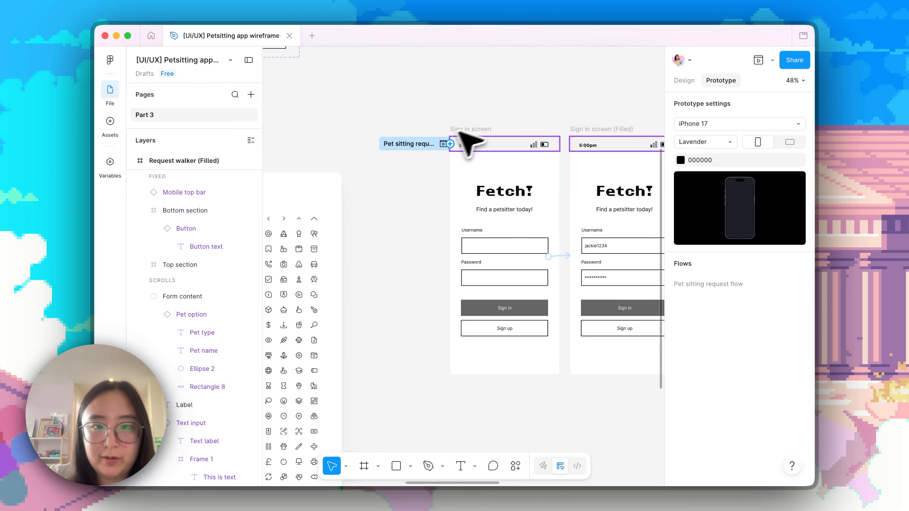
left_click(443, 142)
left_click(288, 308)
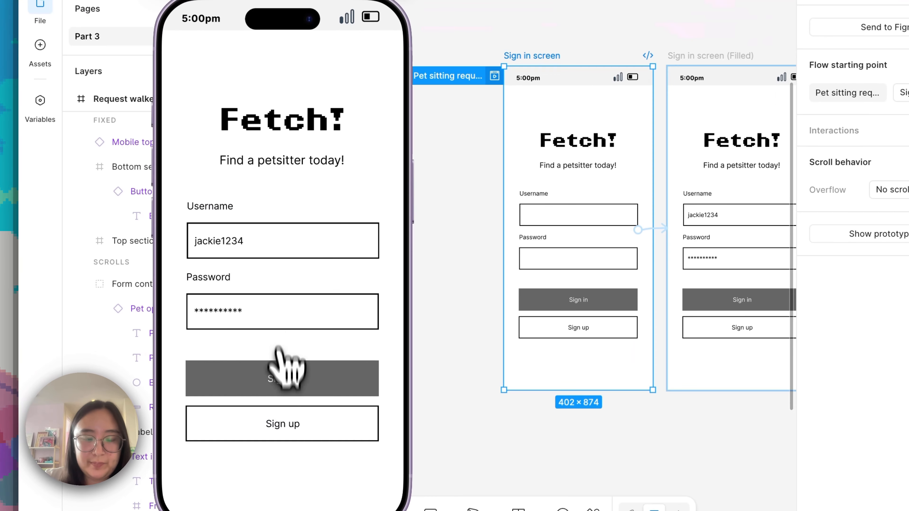
left_click(279, 373)
left_click(326, 206)
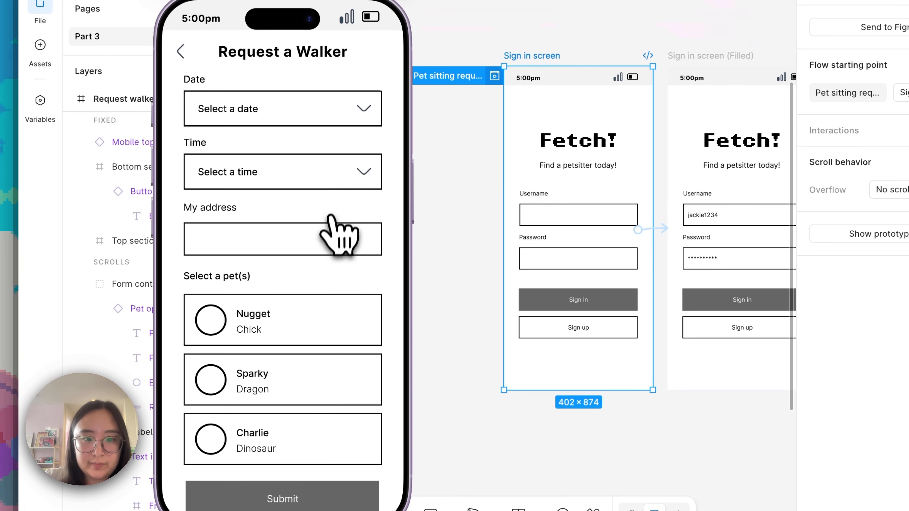
Step: Advance the Request a Walker form to its filled version and scroll it repeatedly to check that version's fixed sections
scroll(332, 219, "down", 2)
scroll(335, 238, "up", 2)
left_click(333, 236)
scroll(332, 229, "down", 2)
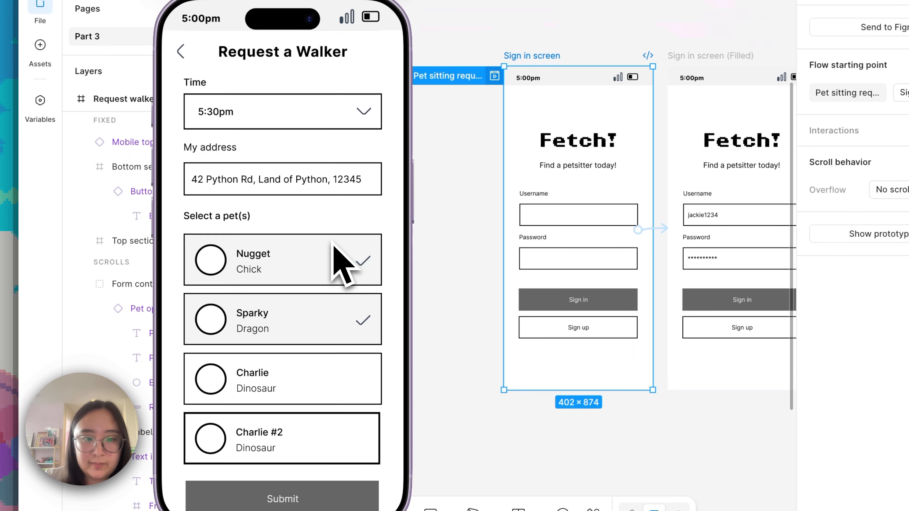
scroll(333, 243, "up", 2)
scroll(333, 244, "down", 2)
scroll(334, 243, "up", 2)
scroll(333, 243, "down", 2)
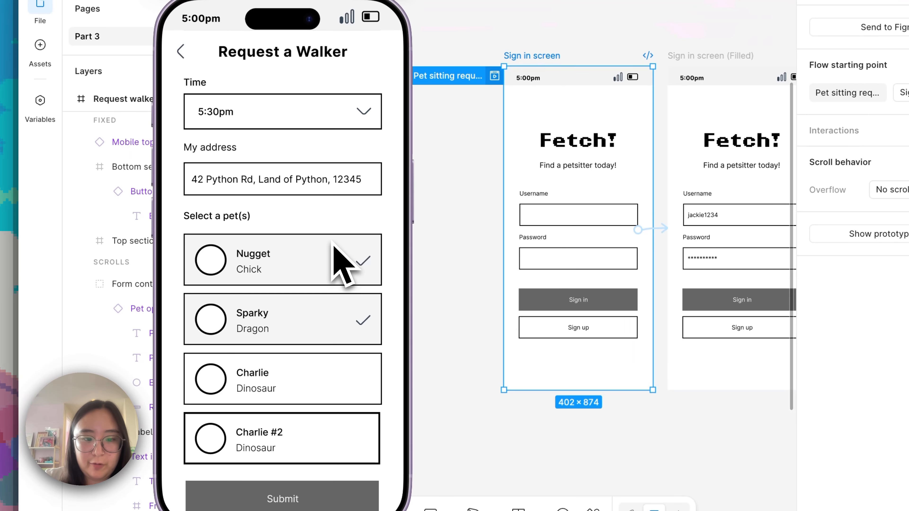
scroll(344, 265, "up", 2)
scroll(344, 265, "down", 2)
scroll(343, 265, "up", 2)
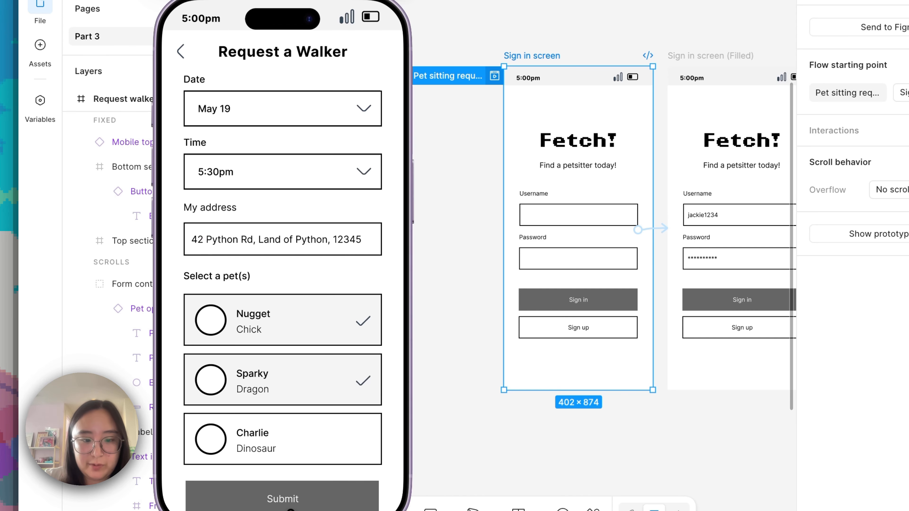
Step: Submit the filled walker request in the preview, return to the dashboard from the confirmation screen, and close the preview
left_click(291, 509)
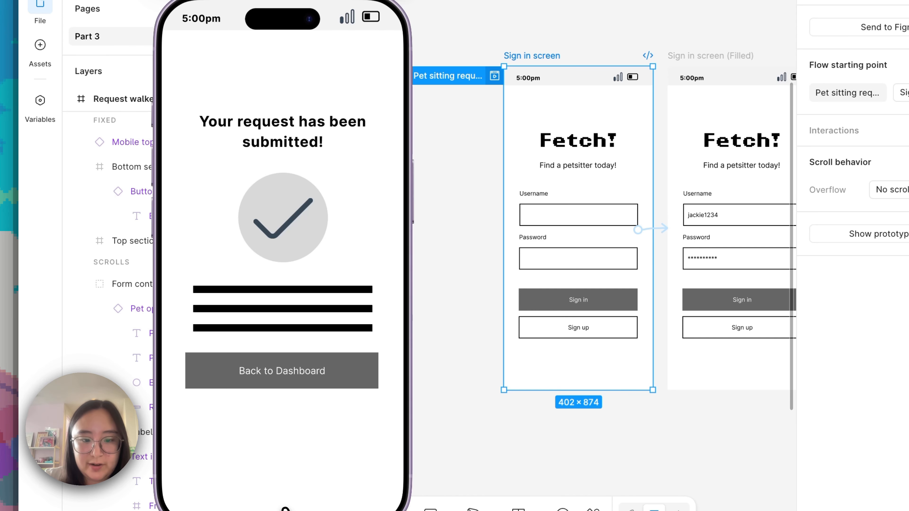
left_click(272, 383)
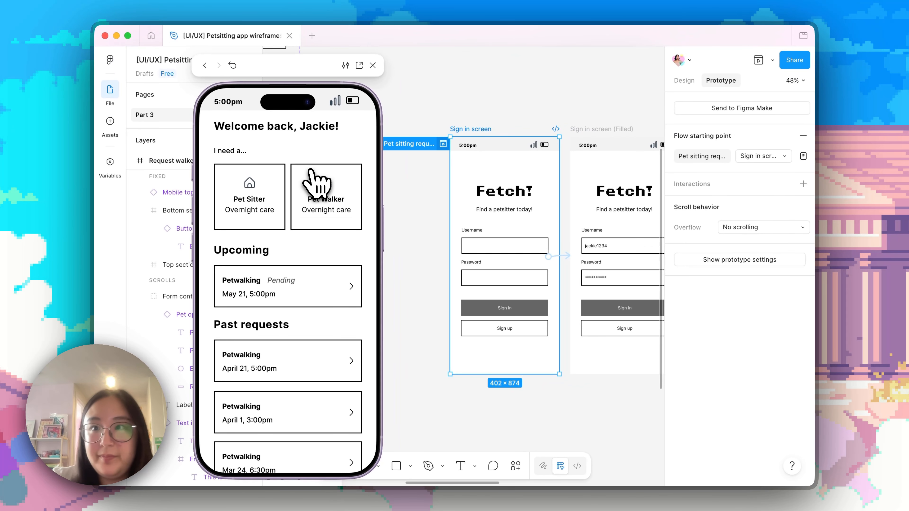
key("Escape")
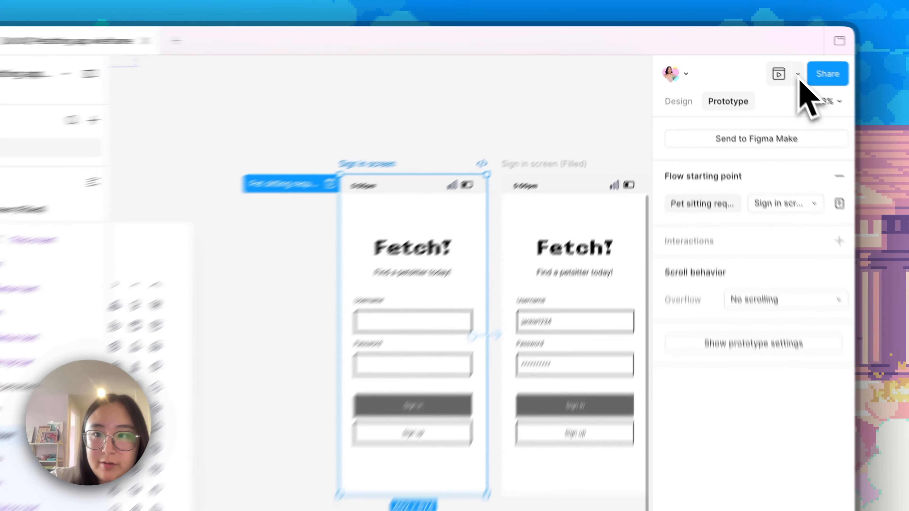
Step: Present the prototype in its own tab, and open and dismiss its sharing options
left_click(798, 75)
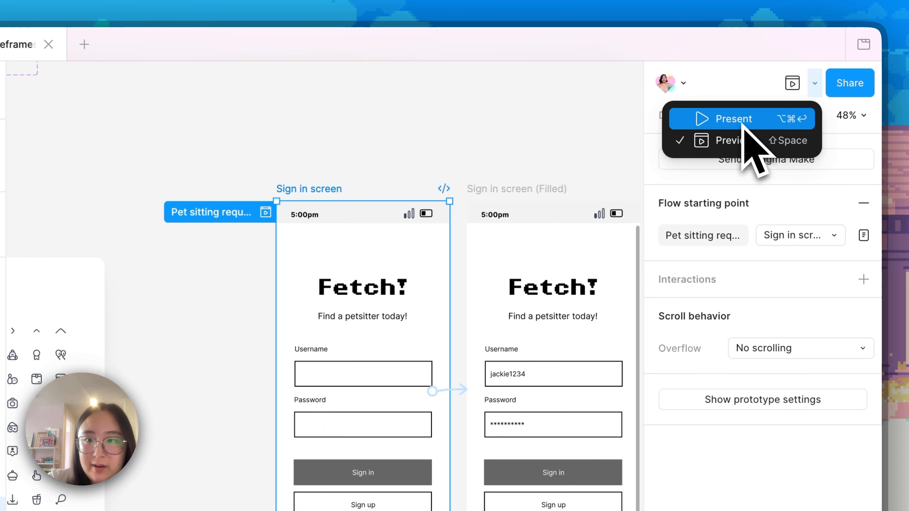
left_click(743, 124)
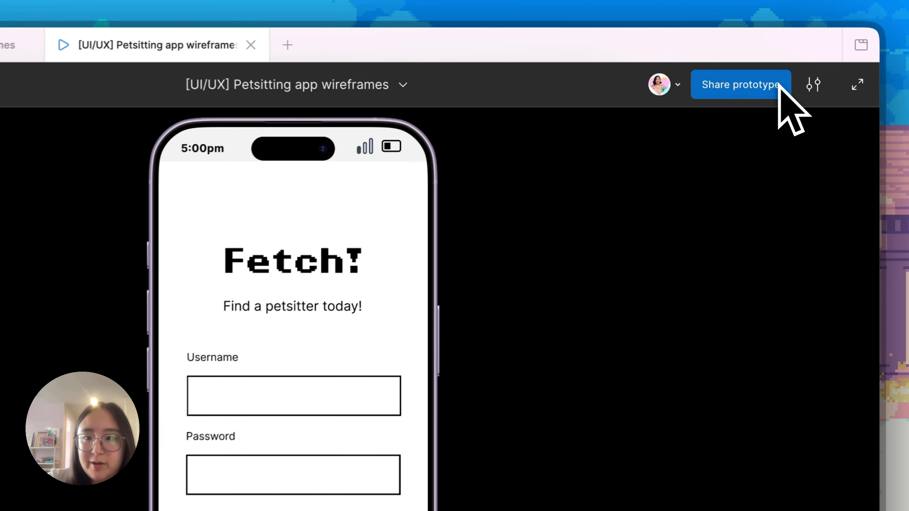
left_click(739, 66)
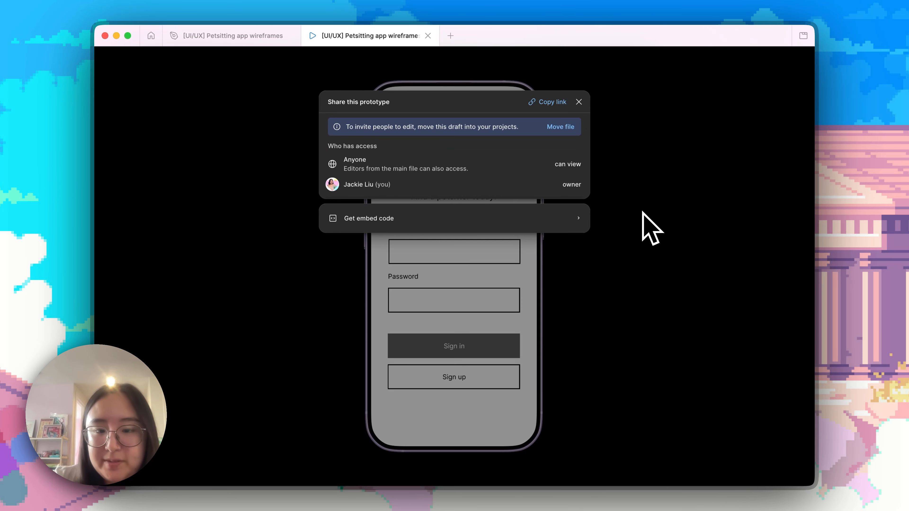
left_click(641, 234)
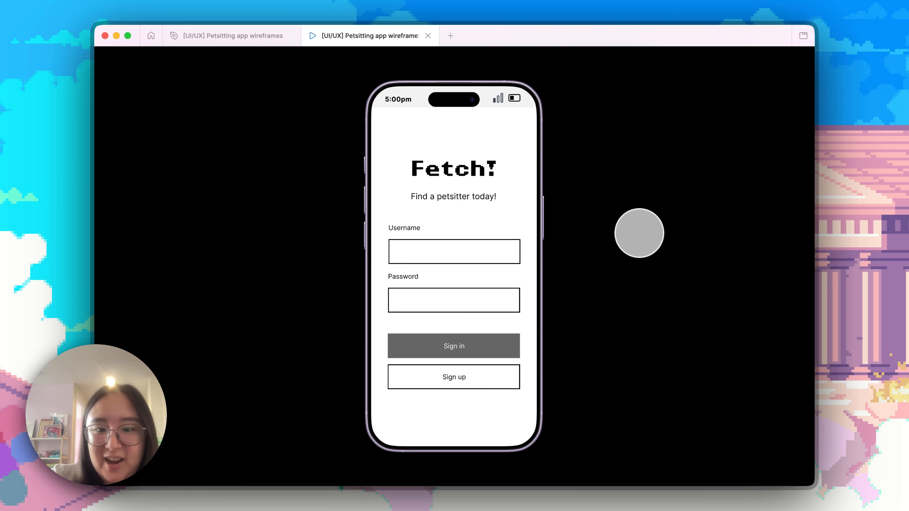
Step: Go through the sign in screens to the dashboard in the presentation, and close the presentation tab
left_click(491, 251)
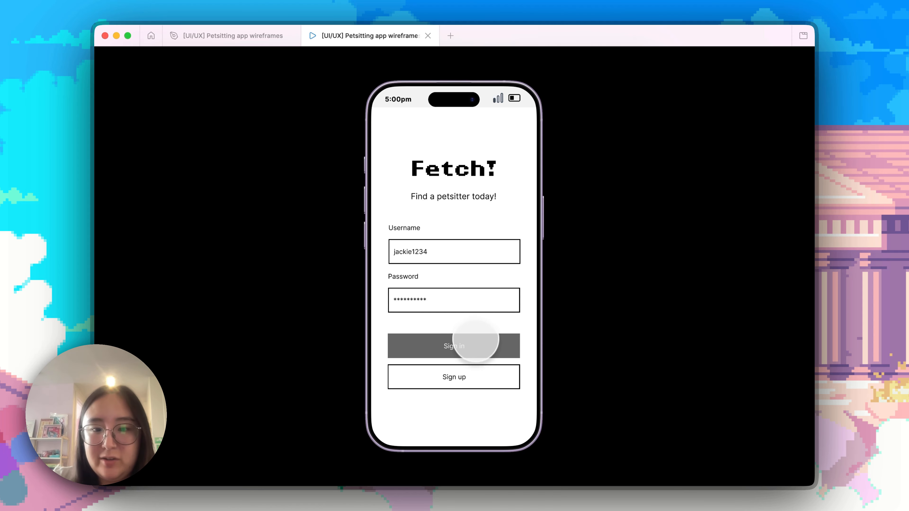
left_click(475, 346)
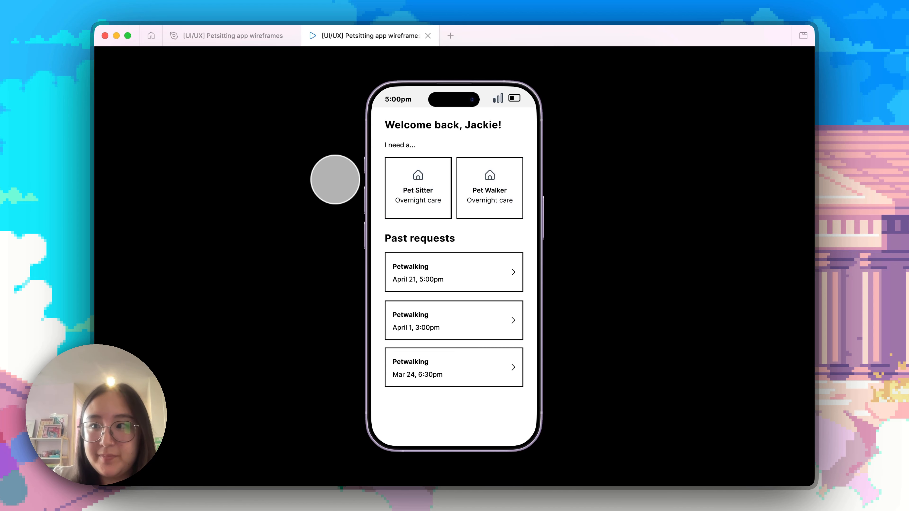
key("super+w")
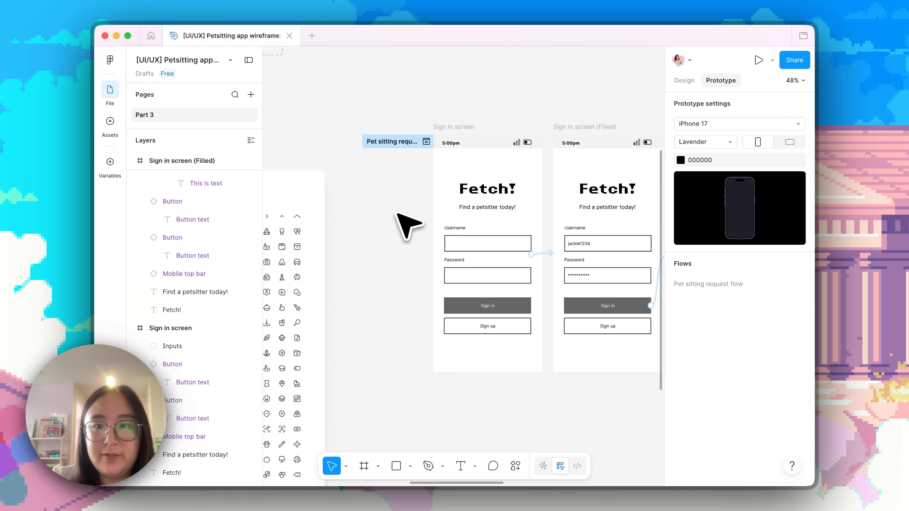